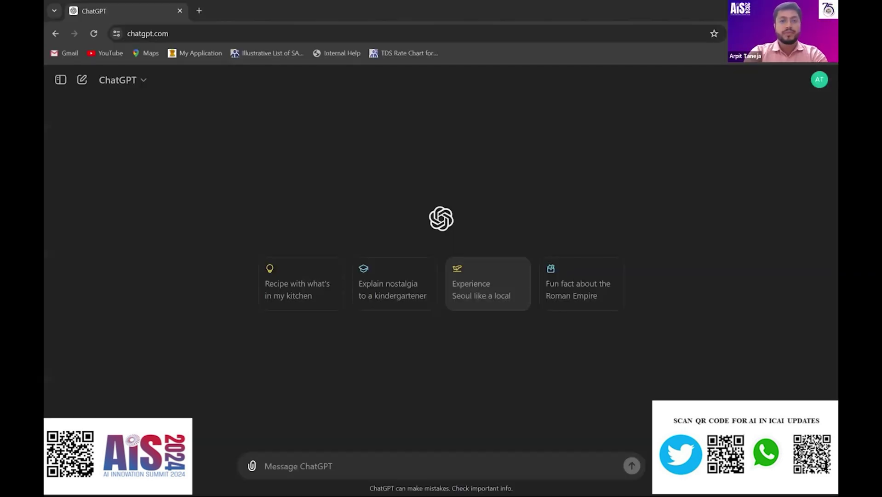
Step: Ask ChatGPT to help prepare a cash flow statement as per AS 3, offering to supply the financial details
left_click(429, 462)
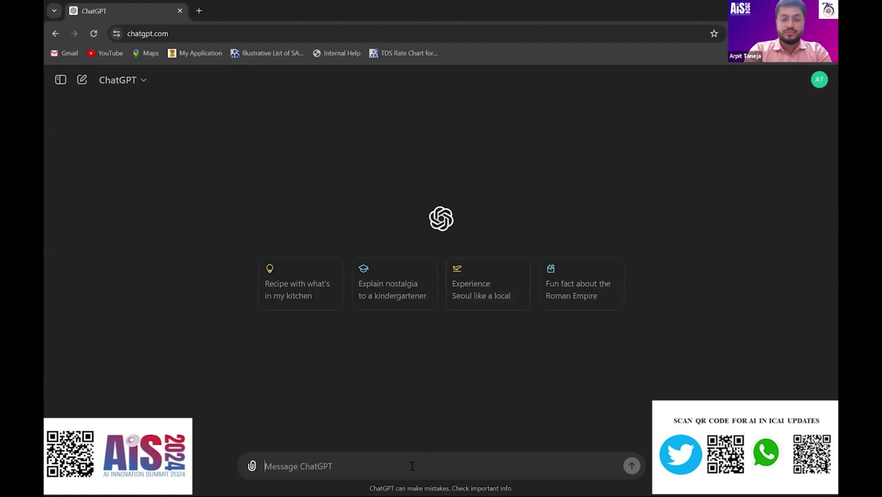
type("I wan")
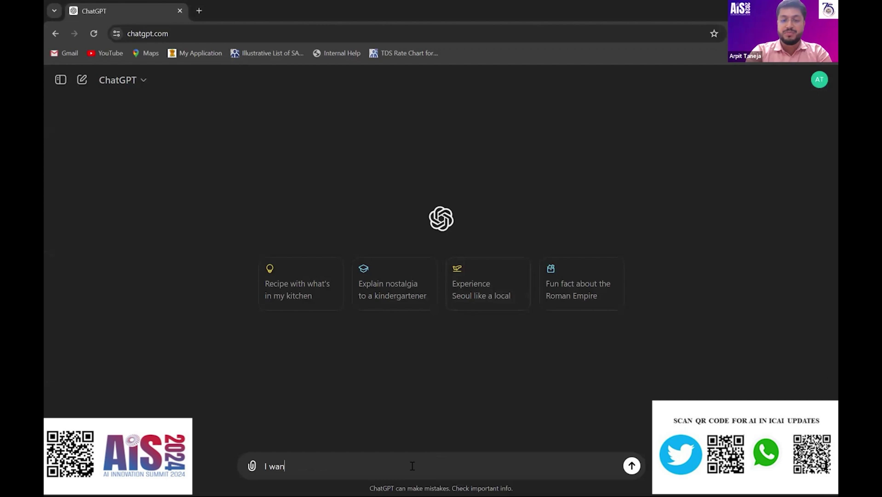
type("t to prepr")
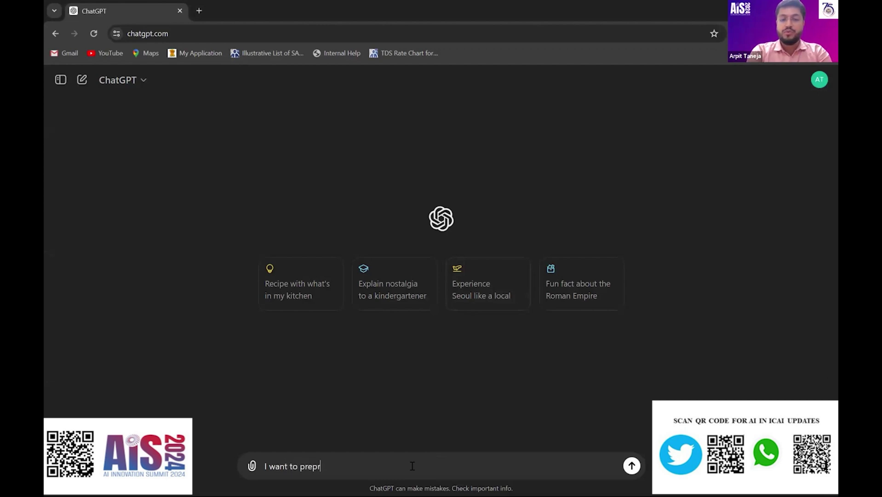
key("BackSpace")
type("are the  ash ")
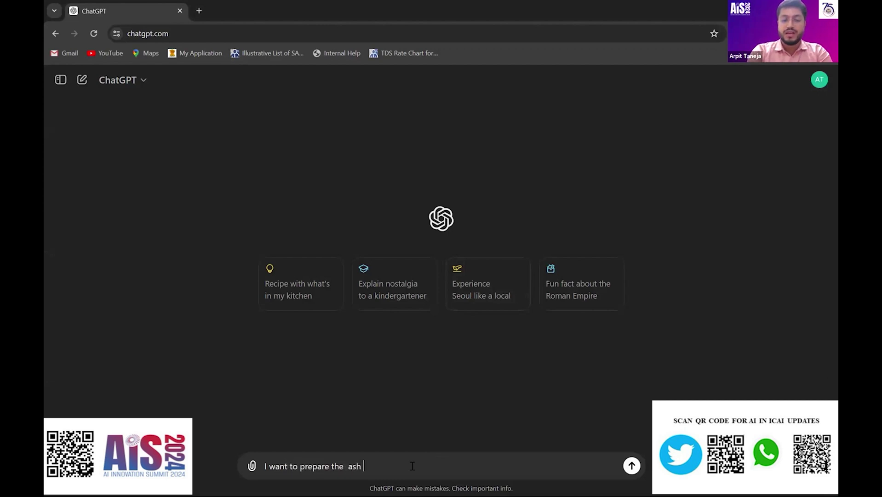
type("flow statem")
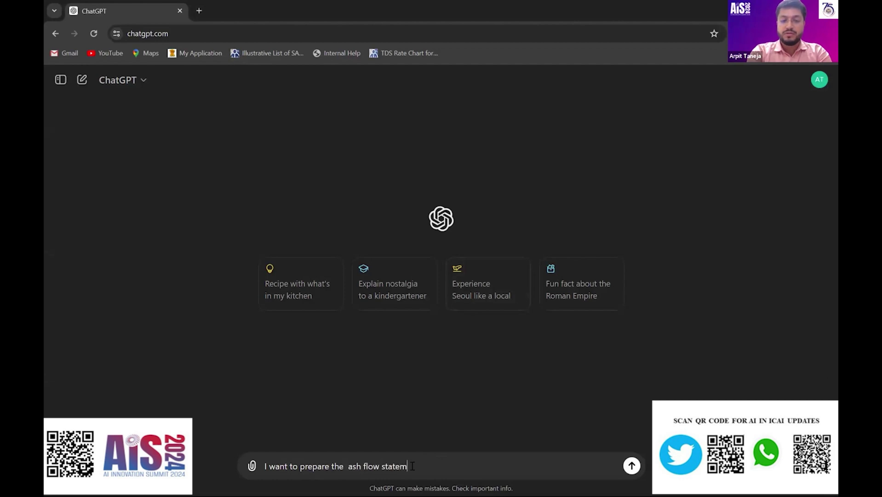
type("ent as per")
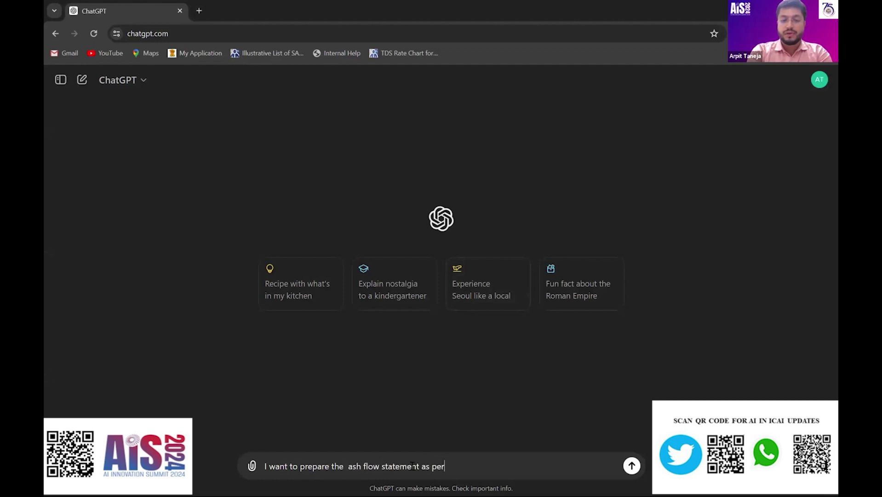
type(" AS 3")
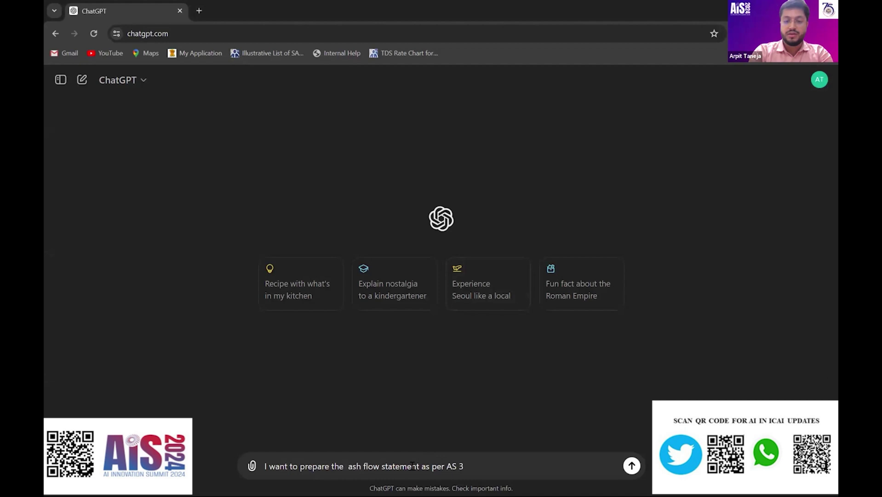
type(", help to m")
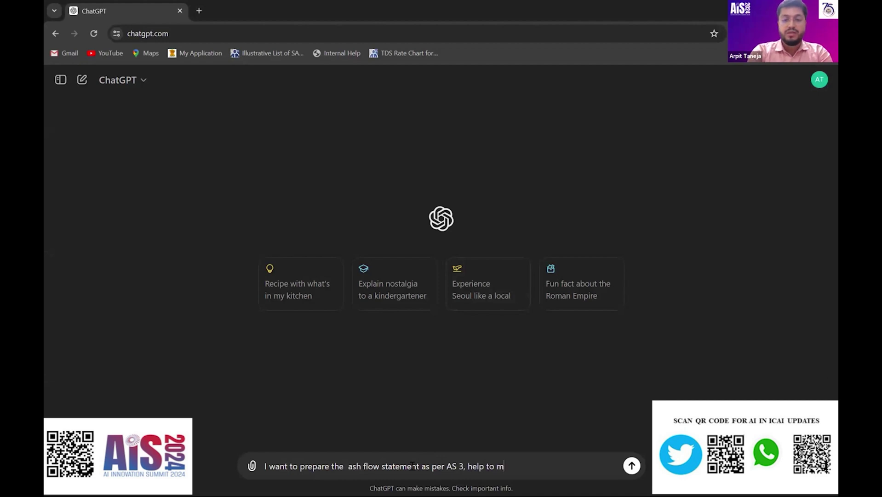
type("e")
key("BackSpace")
key("BackSpace")
key("BackSpace")
key("BackSpace")
key("BackSpace")
type("me")
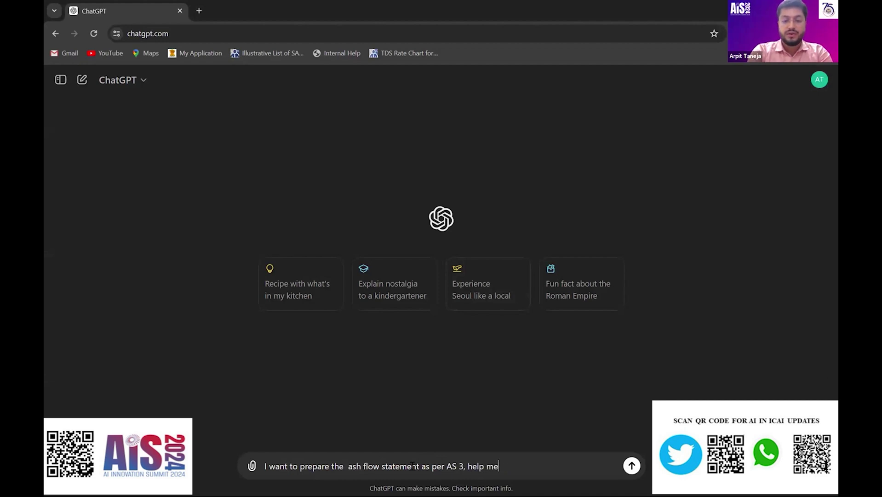
type(" to prepare the c")
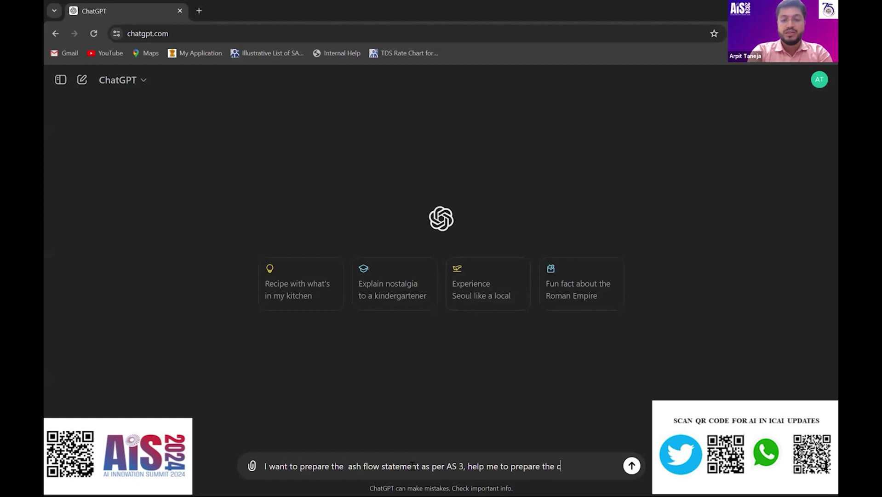
type("ash flow")
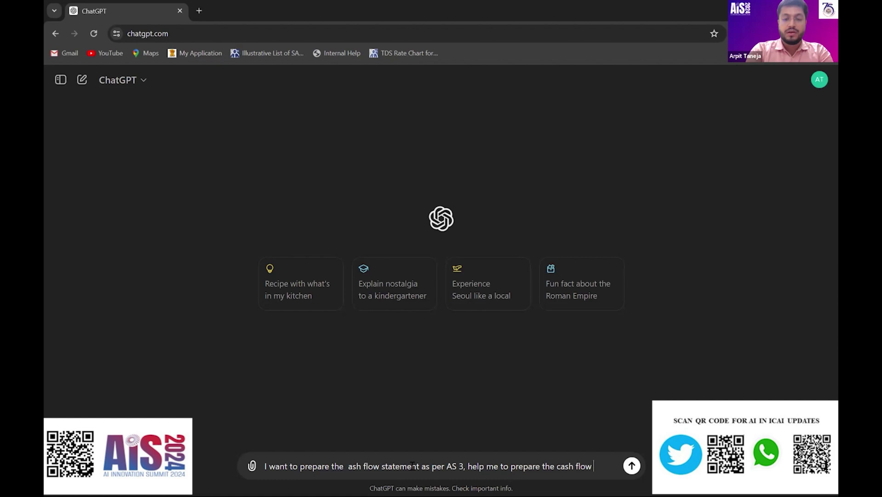
type(" I will pro")
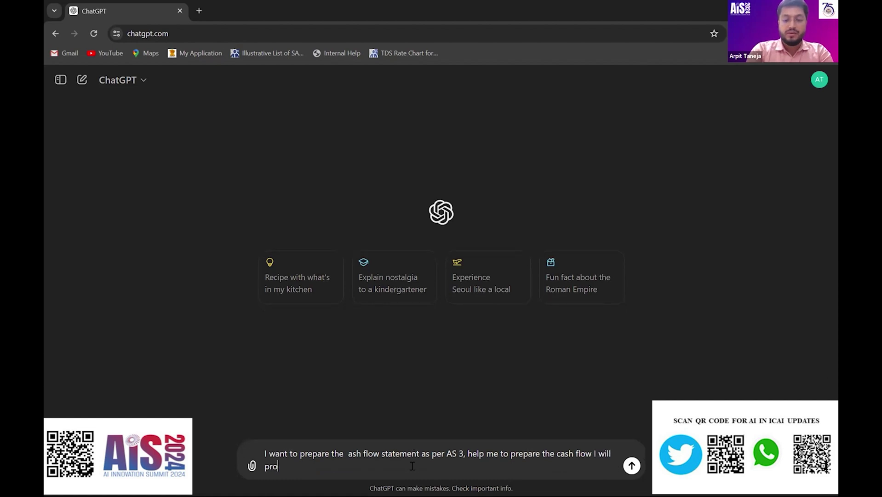
type("vide the ")
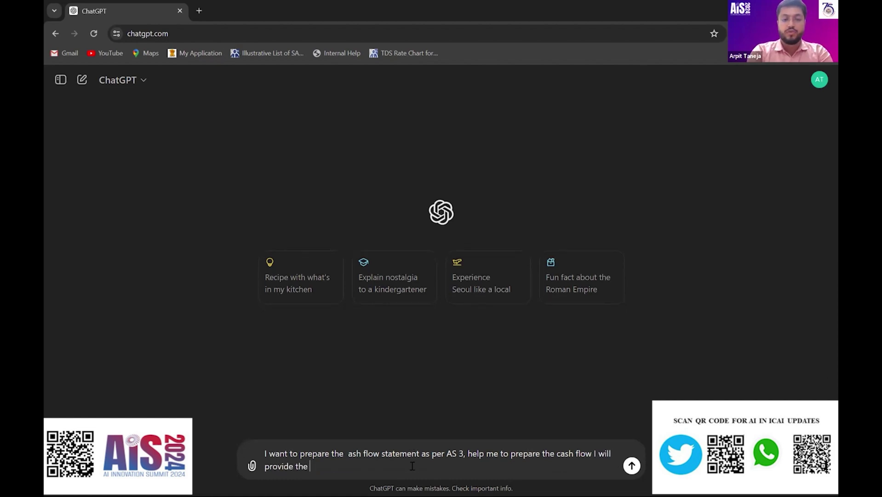
type("financial")
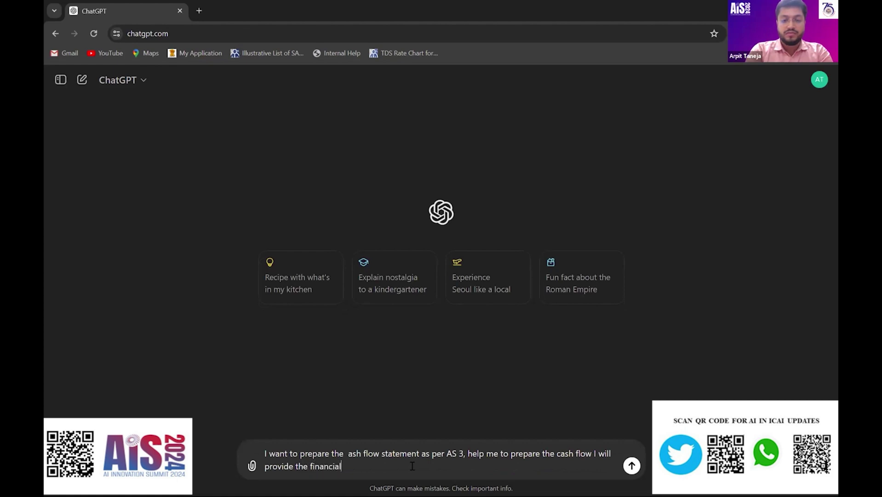
type(" details")
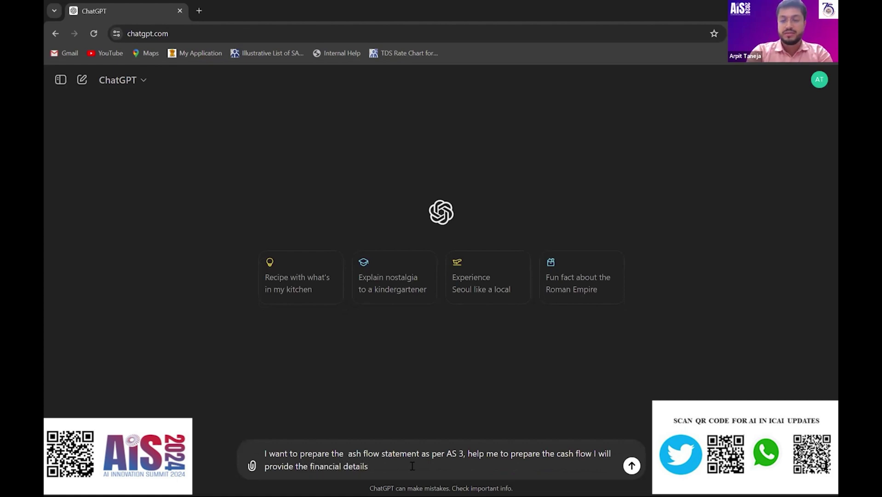
key("Return")
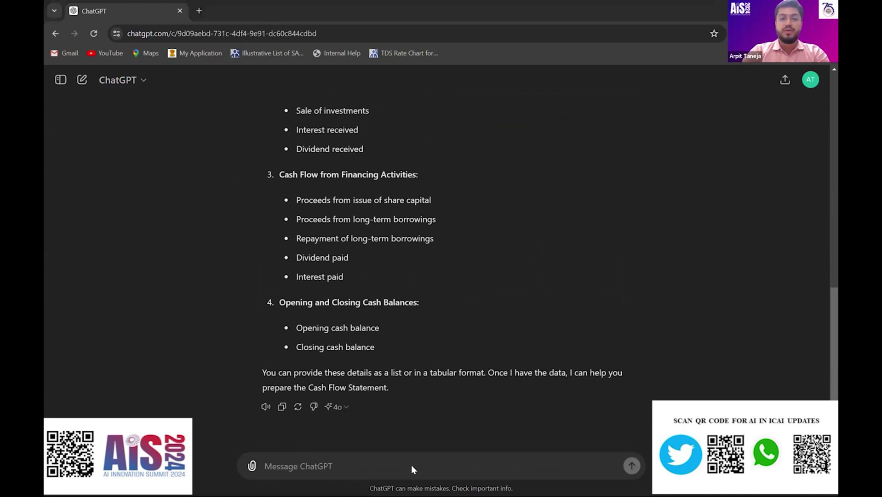
Step: In Excel, review the Profit and Loss statement for the year ended 31st March 2024, from revenue through expenses
key("alt+Tab")
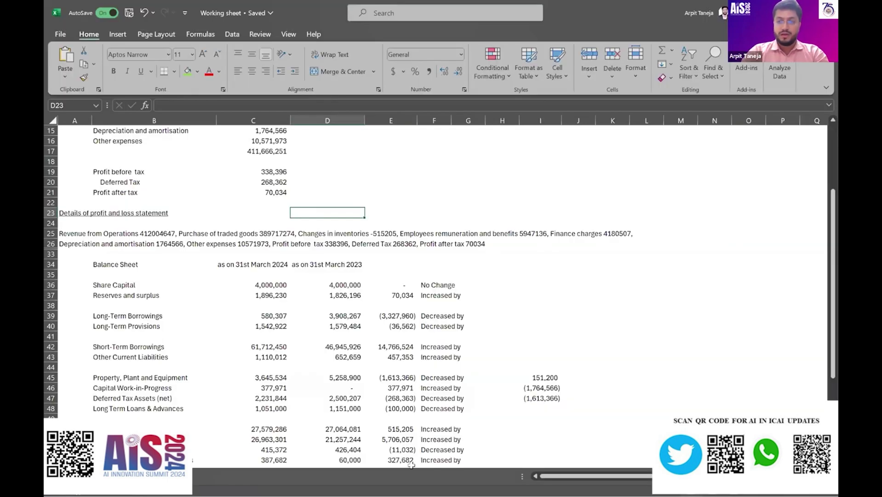
scroll(411, 464, "up", 5)
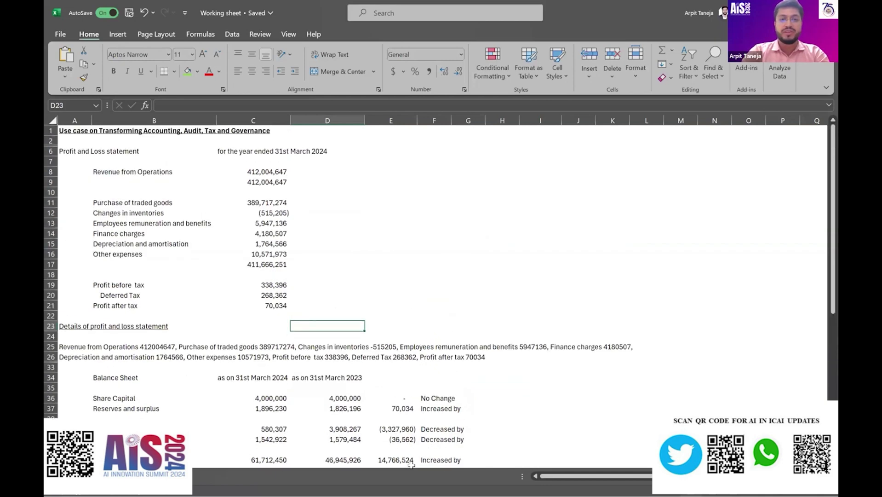
key("Left")
key("Left")
key("Left")
key("ctrl+Up")
key("ctrl+Up")
key("Down")
key("Down")
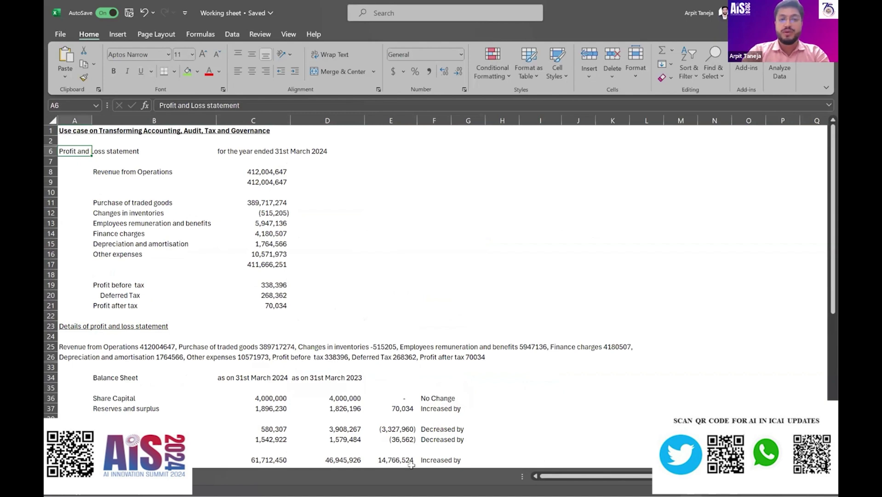
key("Right")
key("Right")
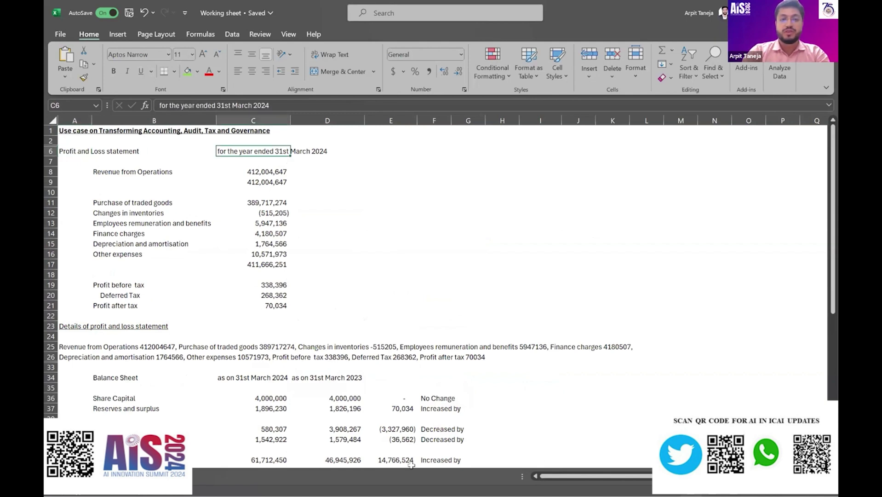
key("Down")
key("Left")
key("Left")
key("Down")
key("Right")
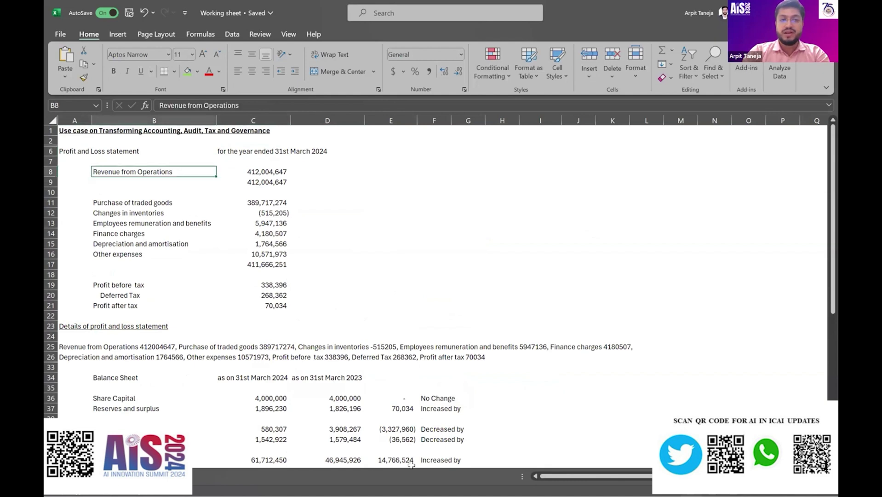
key("Right")
key("Left")
key("ctrl+Down")
key("ctrl+Down")
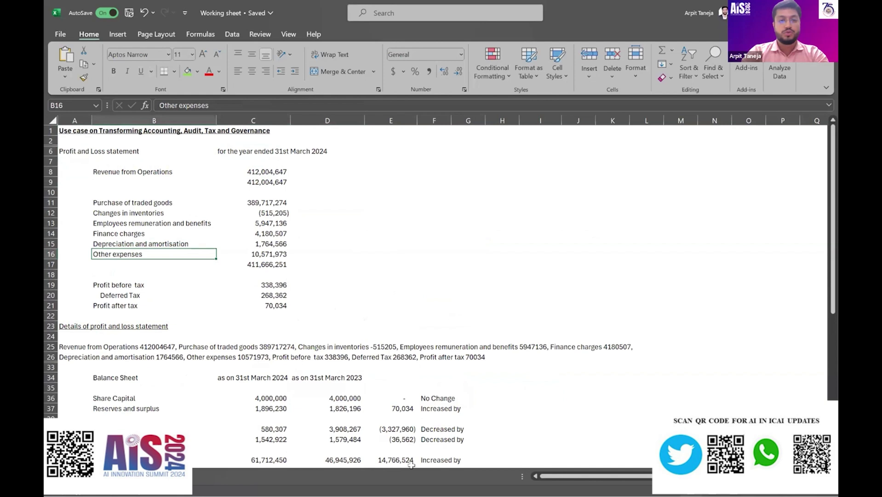
key("Left")
key("ctrl+Down")
key("Down")
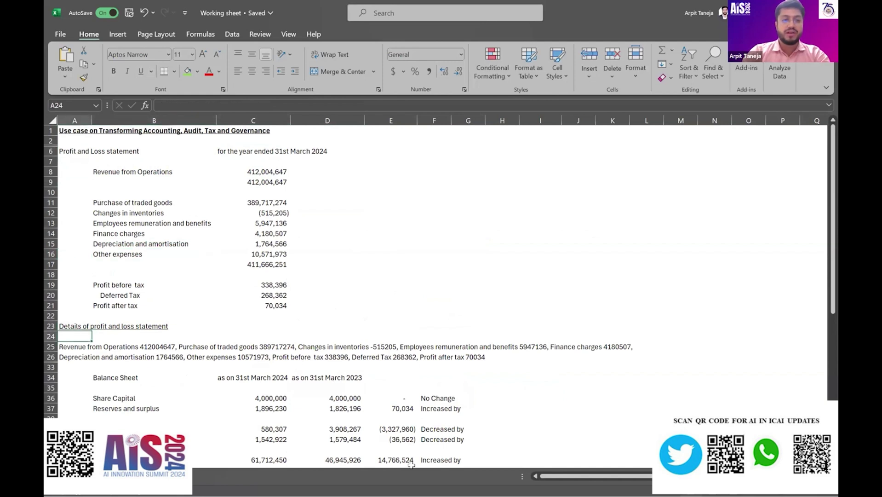
Step: Copy the profit and loss details text from A25 into the ChatGPT message, adding a new line after it
key("Down")
key("F2")
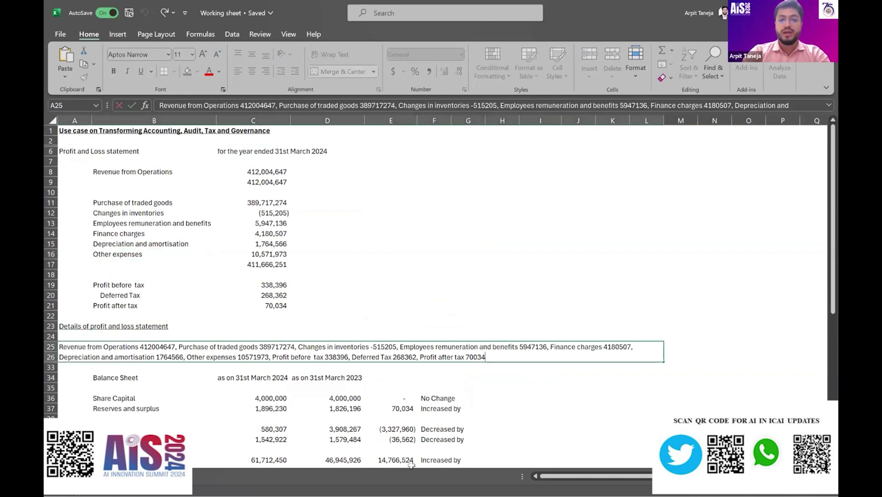
key("ctrl+shift+Home")
key("ctrl+c")
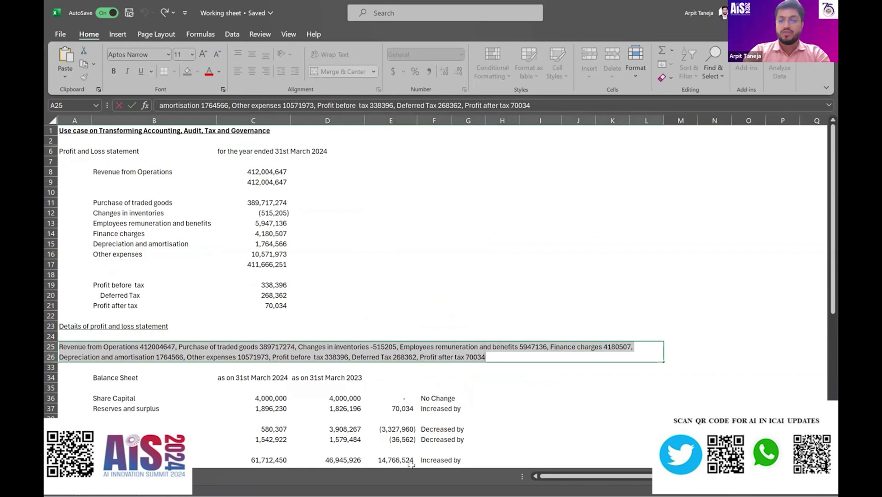
key("Return")
key("alt+Tab")
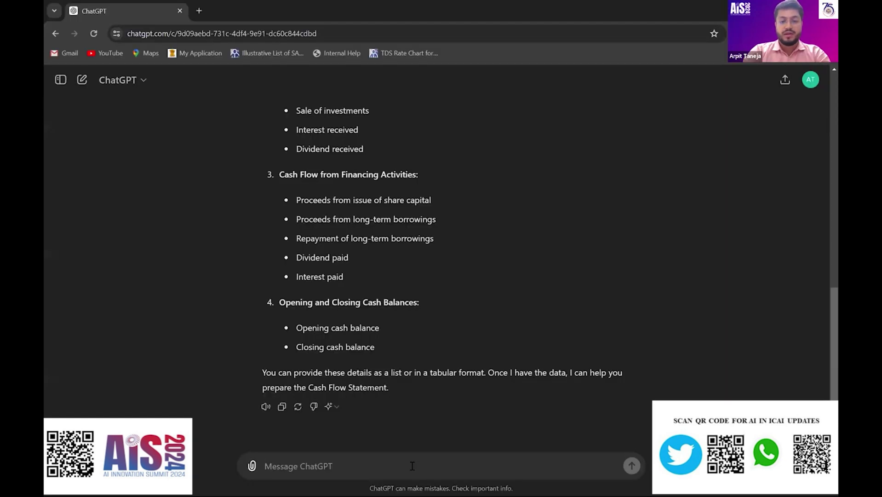
key("ctrl+v")
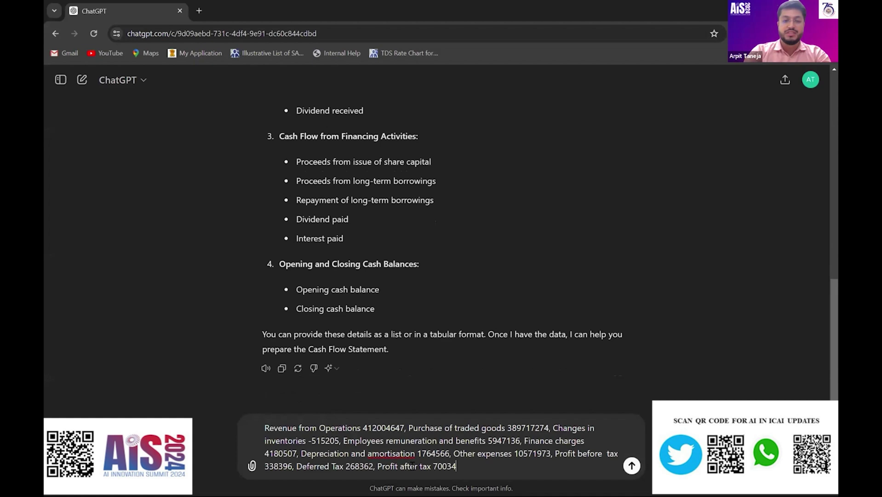
key("shift+Return")
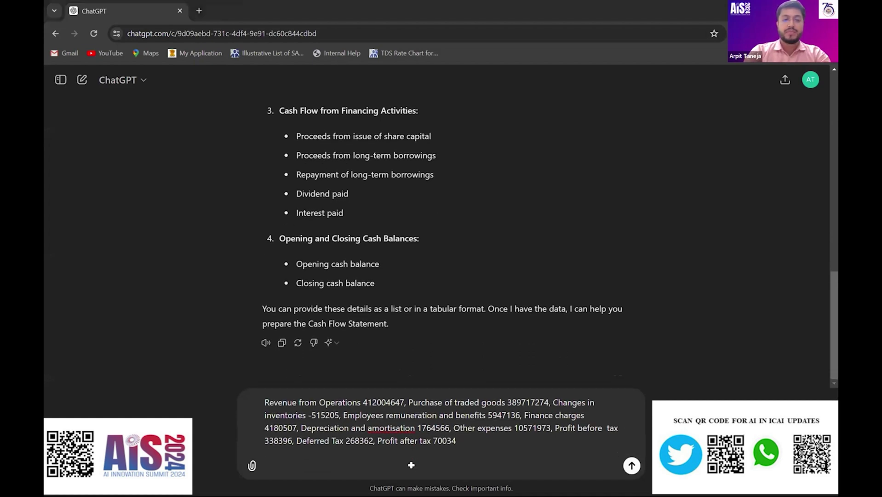
key("alt+Tab")
Step: Review the balance sheet change values in column E and the increase/decrease labels in column F
key("Right")
key("Right")
key("Right")
key("Right")
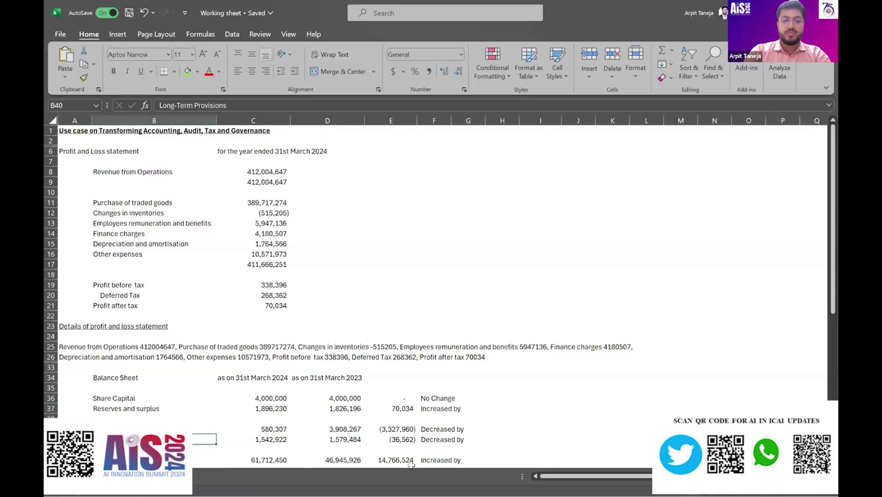
key("Up")
key("Up")
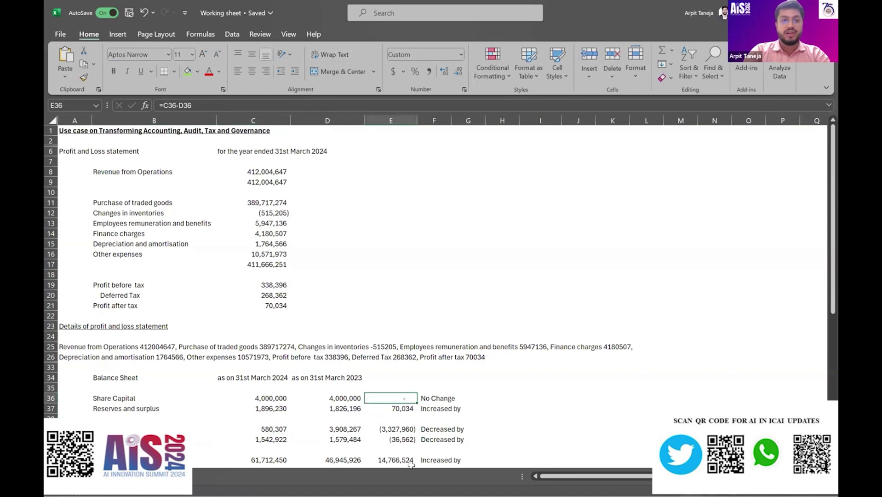
key("Down")
key("Down")
key("Down")
key("Down")
key("Down")
key("Down")
key("Down")
key("Down")
key("Down")
key("Down")
key("Down")
key("Down")
key("Down")
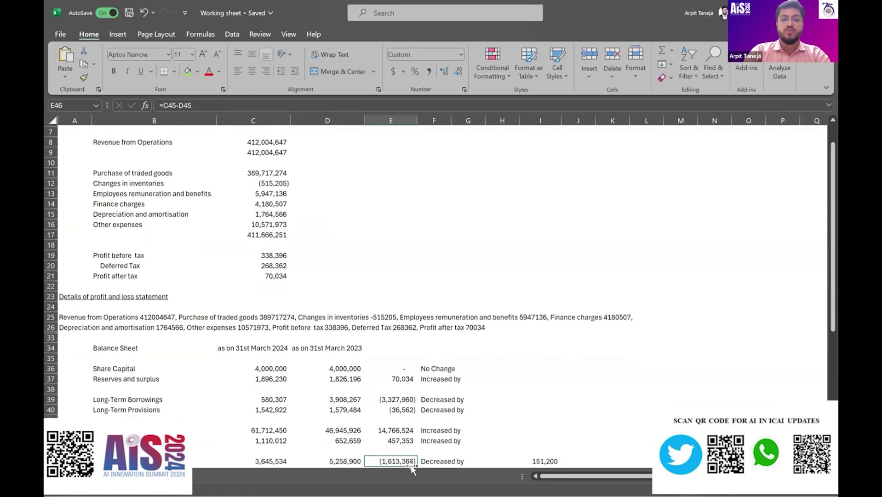
key("Down")
key("Down")
key("Down")
key("Down")
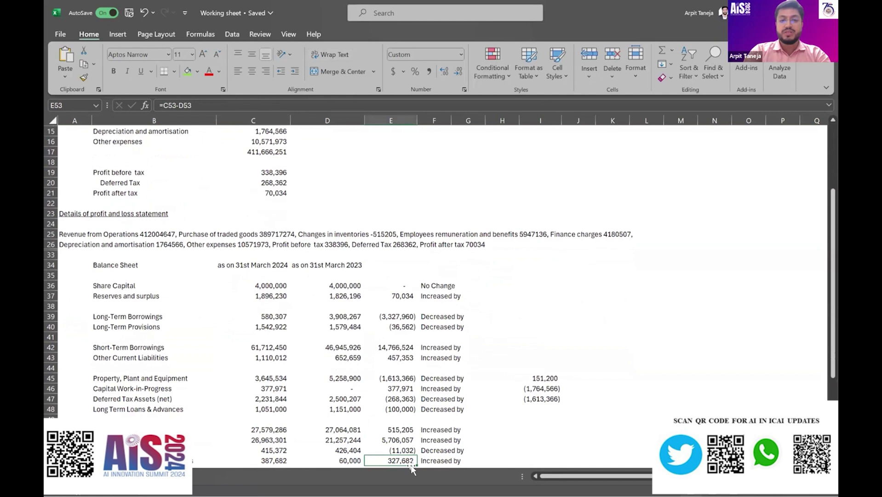
key("Right")
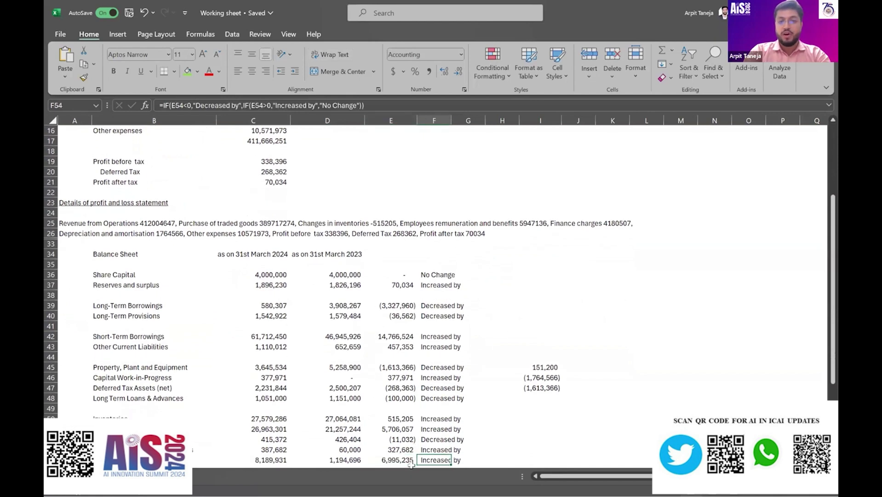
key("Up")
key("Up")
key("Up")
key("Up")
key("Up")
key("Up")
key("Up")
key("Up")
key("Up")
key("Up")
key("Up")
key("Up")
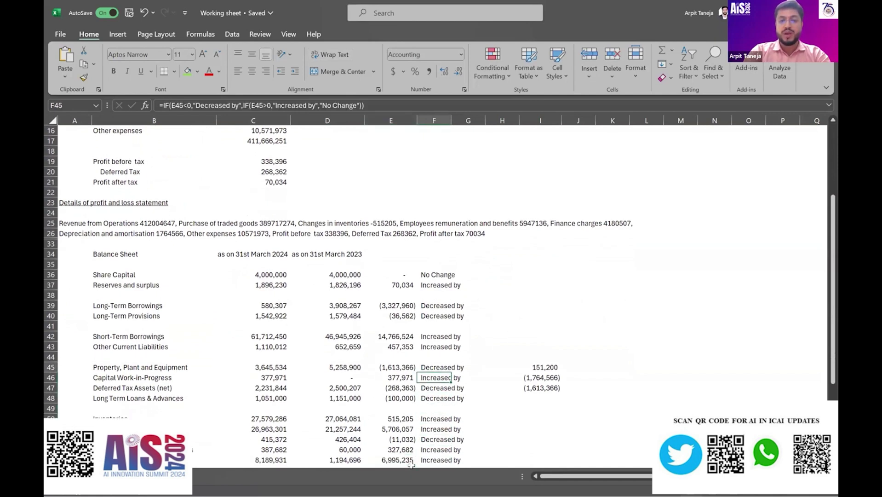
key("Up")
key("Up")
key("Down")
key("Down")
key("Down")
key("Down")
key("Down")
key("Down")
key("Down")
key("Down")
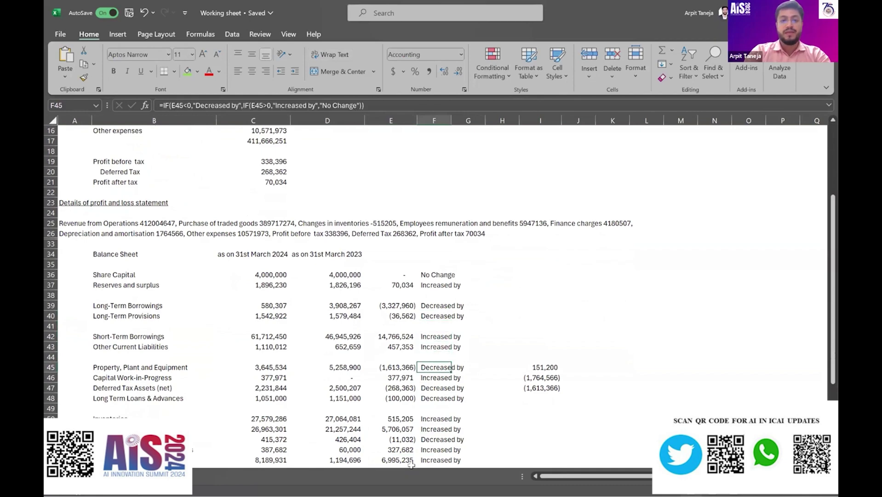
key("Down")
key("Down")
key("Down")
key("Down")
key("Down")
key("Down")
key("Down")
key("Down")
key("Down")
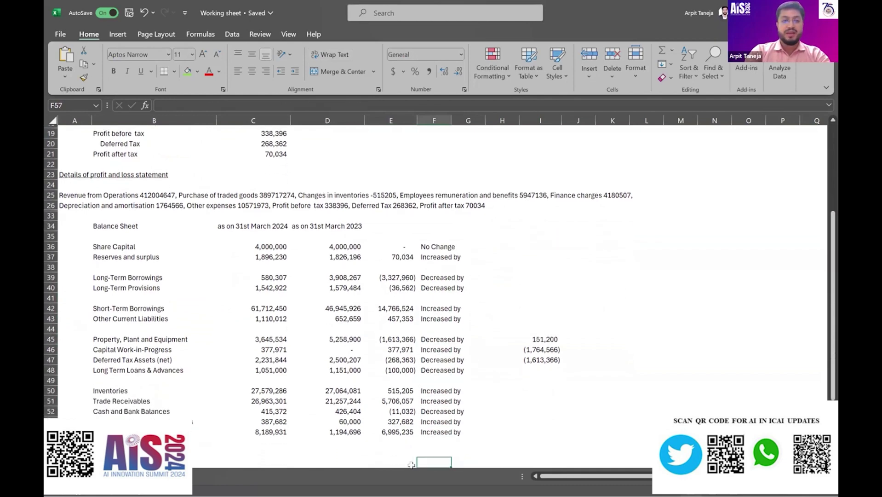
key("Down")
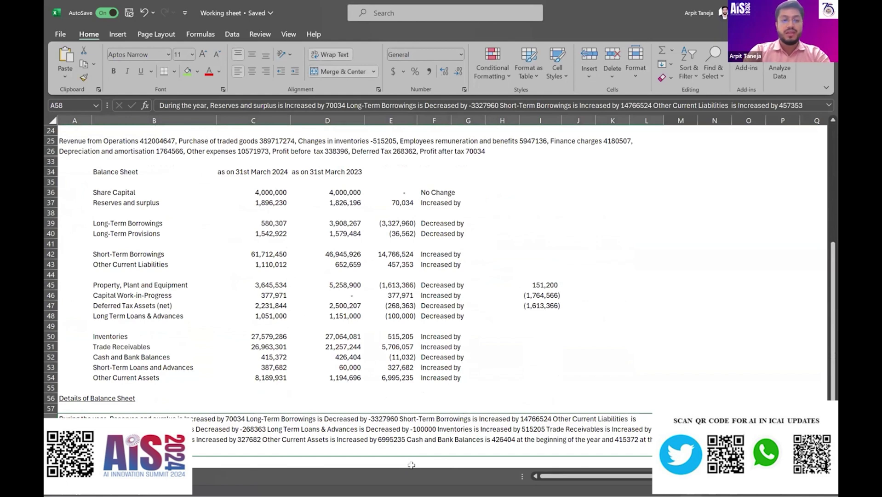
key("F2")
key("Escape")
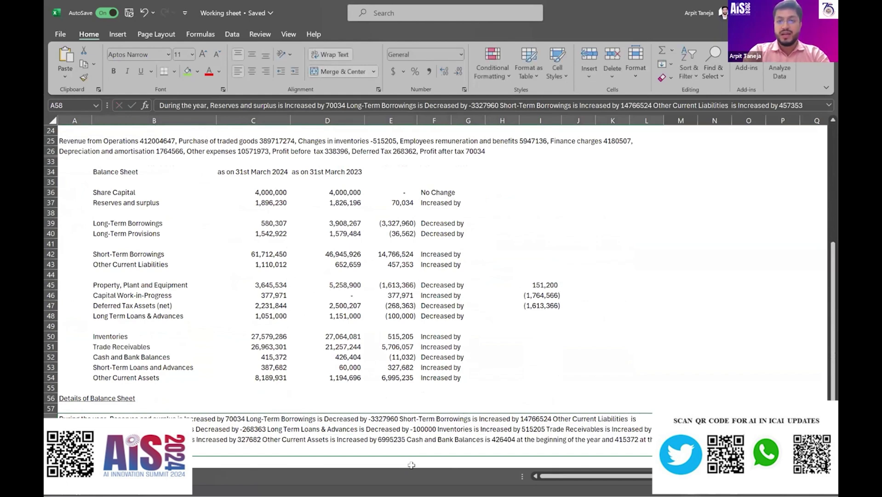
Step: Select the Long-Term Borrowings/Provisions rows and the Property, Plant and Equipment/Capital Work-in-Progress rows
key("Right")
key("Right")
key("Right")
key("Right")
key("Right")
key("Up")
key("Up")
key("Up")
key("Up")
key("Up")
key("Up")
key("Up")
key("Up")
key("Up")
key("Up")
key("Up")
key("Up")
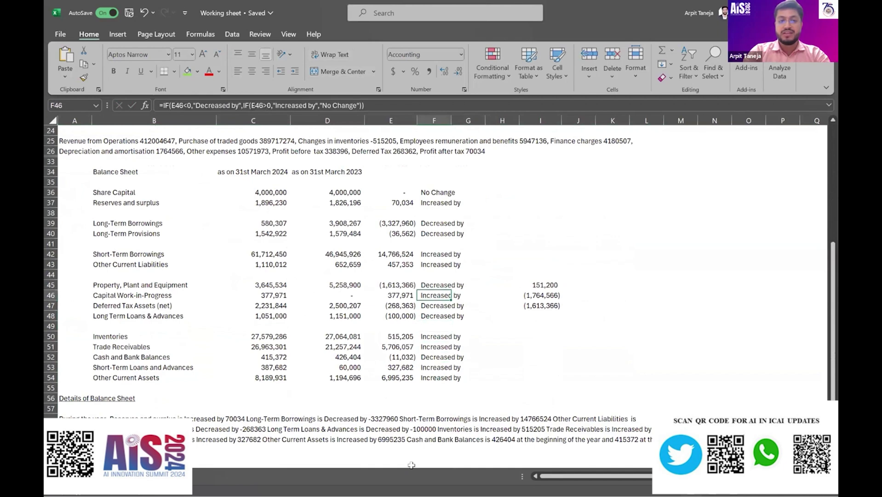
key("Up")
key("Up")
key("Up")
key("Up")
key("Up")
key("Up")
key("Up")
key("shift+space")
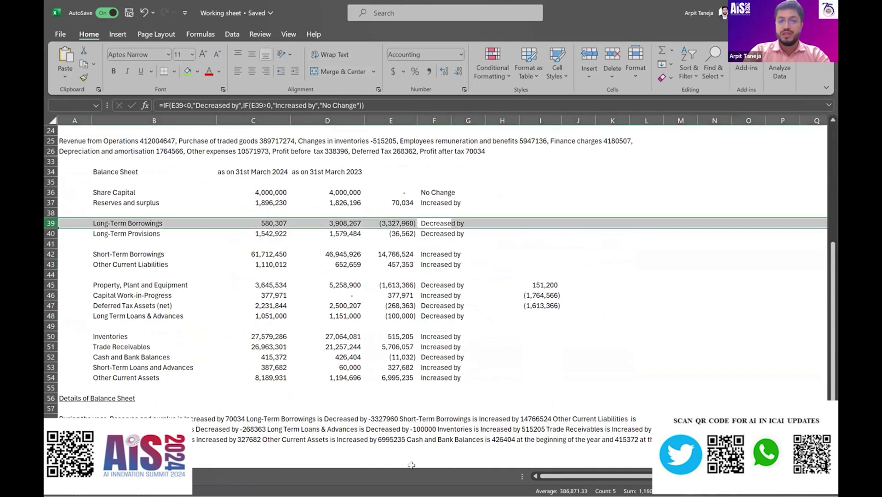
key("shift+Down")
key("Down")
key("Down")
key("Down")
key("Down")
key("Down")
key("Down")
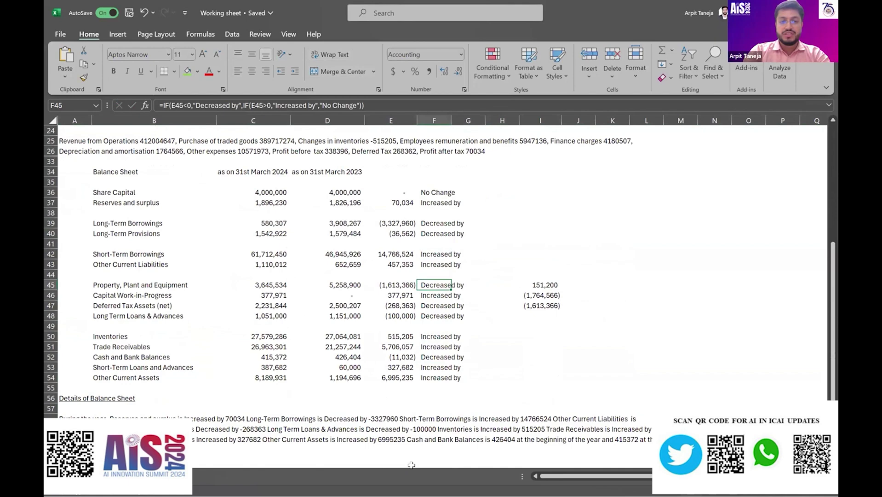
key("shift+space")
key("shift+Down")
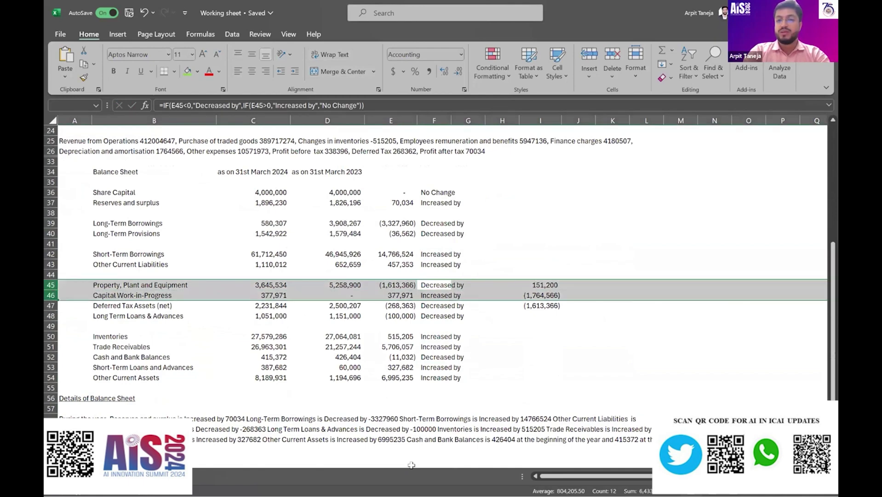
key("Left")
key("Left")
key("Left")
key("Left")
key("Left")
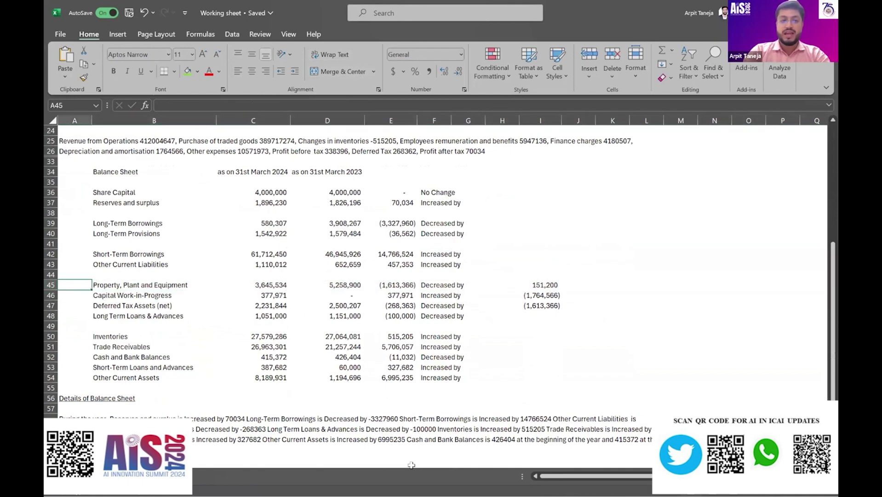
key("ctrl+Down")
key("ctrl+Down")
key("ctrl+Down")
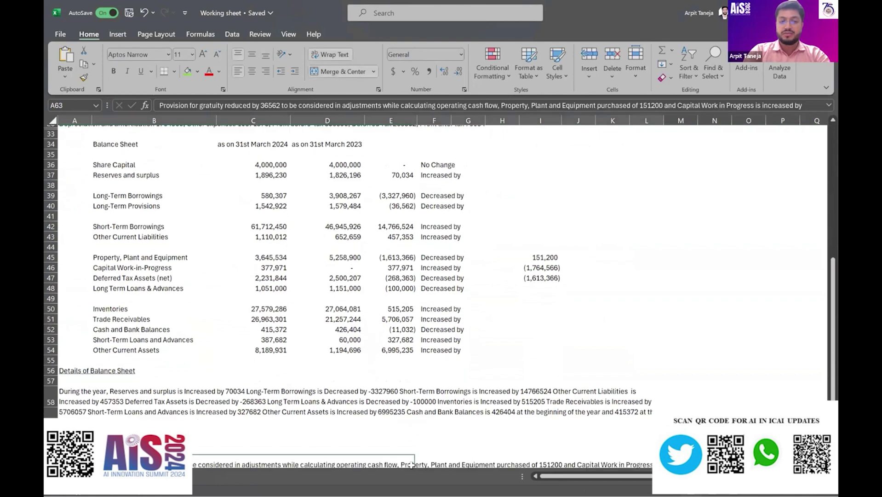
Step: Copy the balance sheet details paragraph from A58 into the ChatGPT message
key("ctrl+Up")
key("F2")
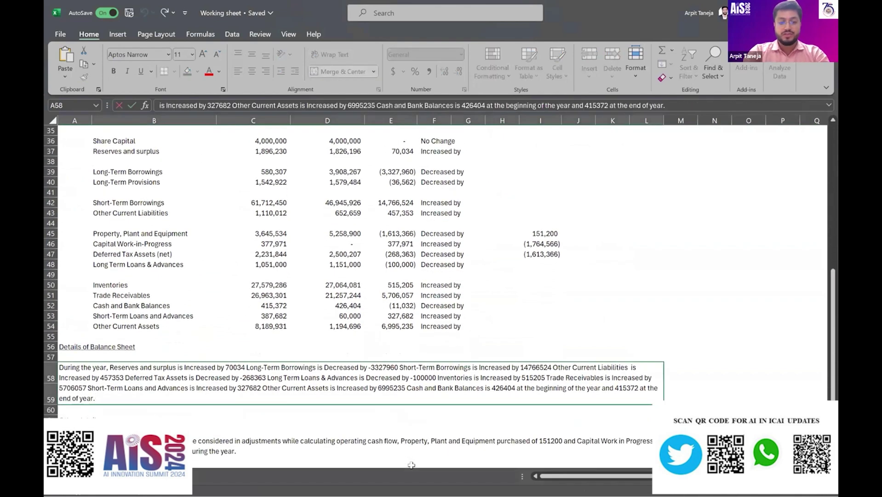
key("ctrl+a")
key("ctrl+c")
key("Escape")
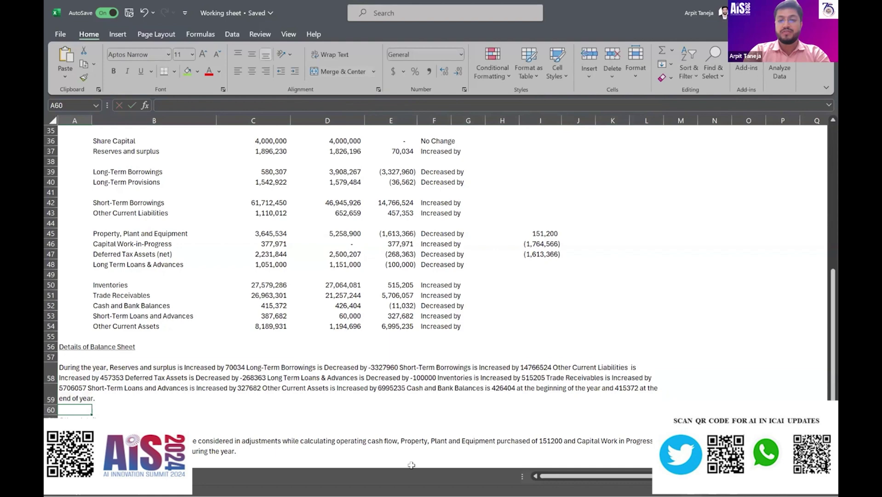
key("alt+Tab")
key("ctrl+v")
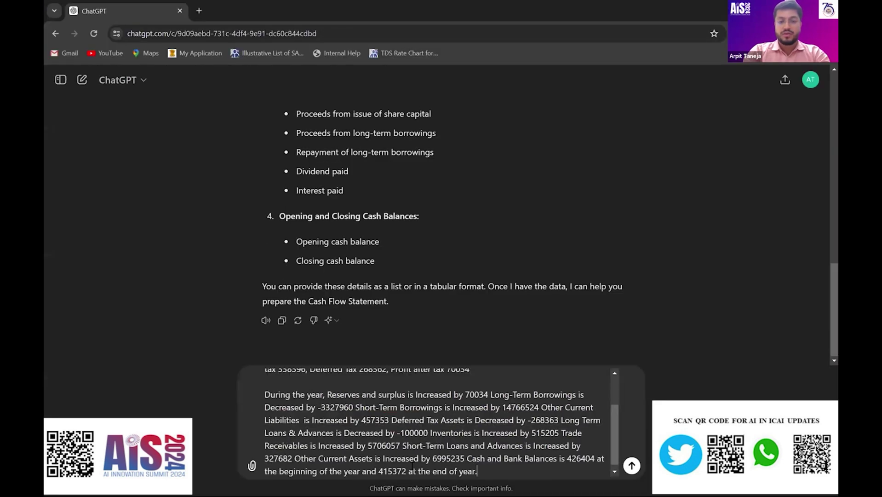
scroll(411, 465, "down", 1)
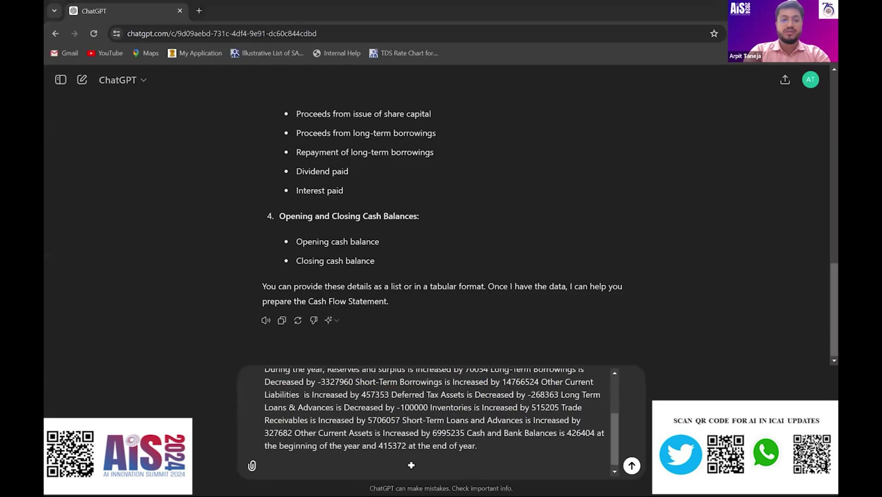
key("alt+Tab")
key("Down")
key("Down")
key("Down")
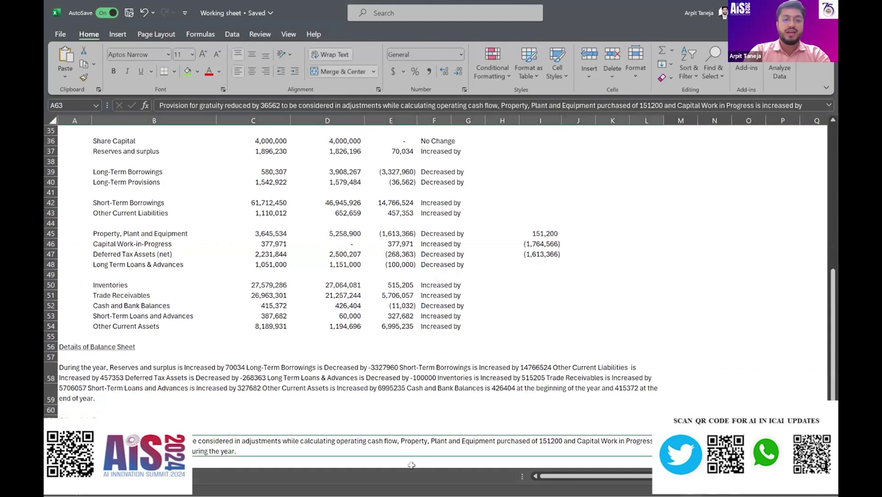
key("F2")
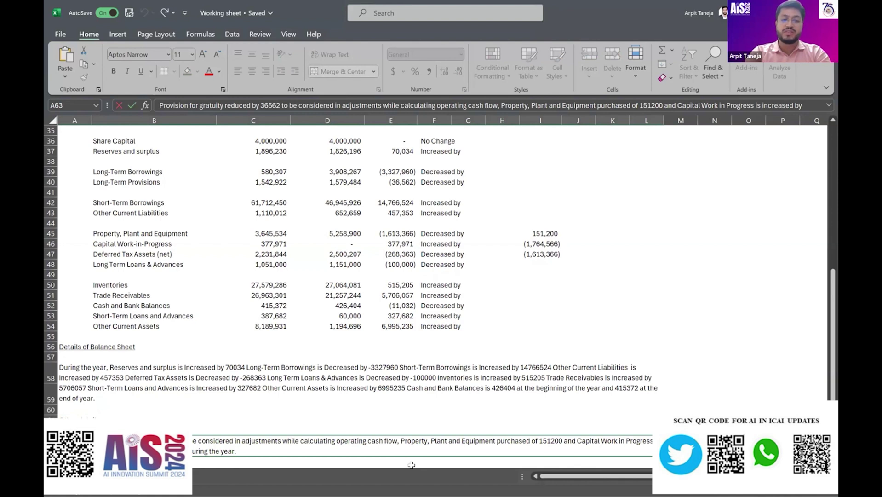
key("ctrl+a")
key("ctrl+c")
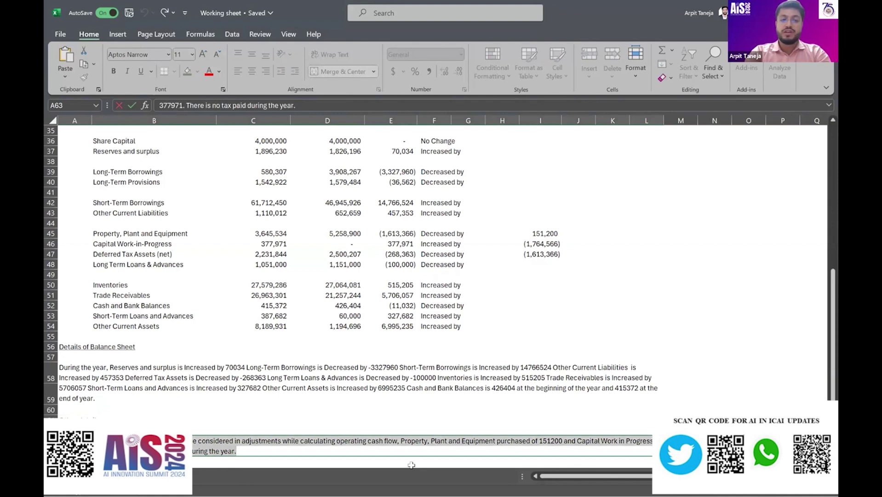
key("Return")
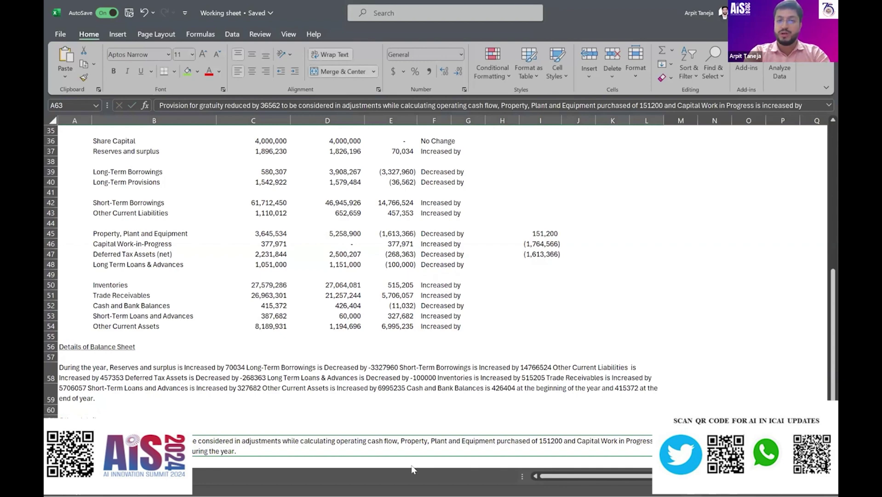
Step: Add the gratuity, asset purchase and tax details to the message and send the full financial data
left_click(411, 465)
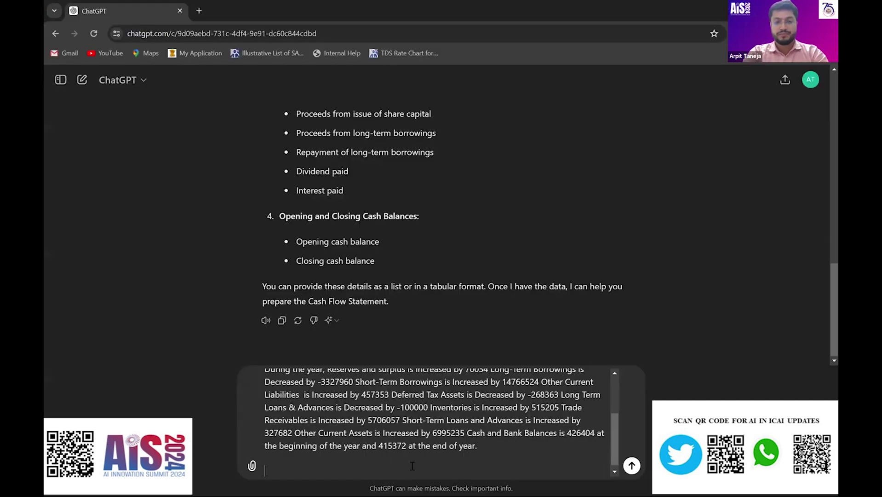
key("ctrl+v")
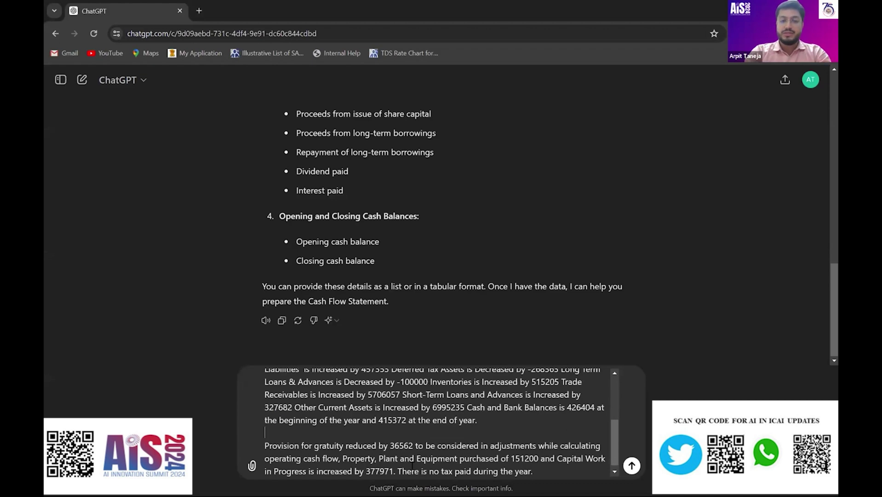
key("Up")
key("Up")
key("Up")
key("Up")
key("Up")
key("Up")
key("Up")
key("Up")
key("Up")
key("Up")
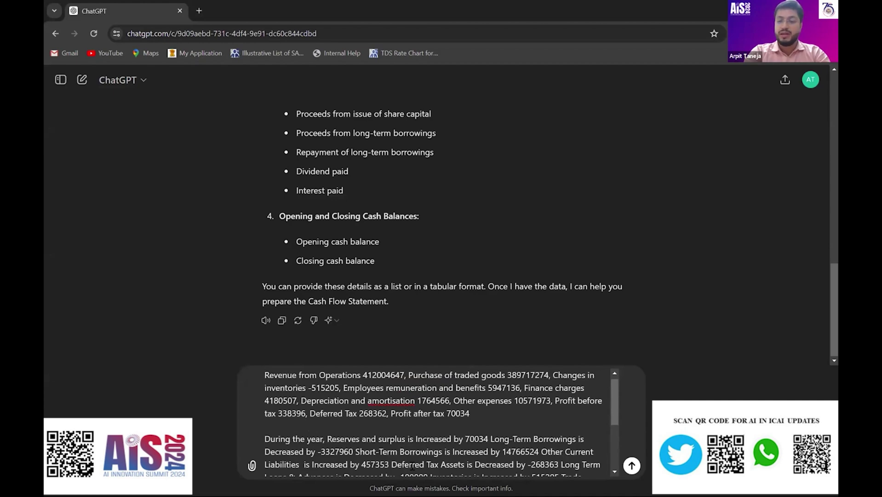
key("Return")
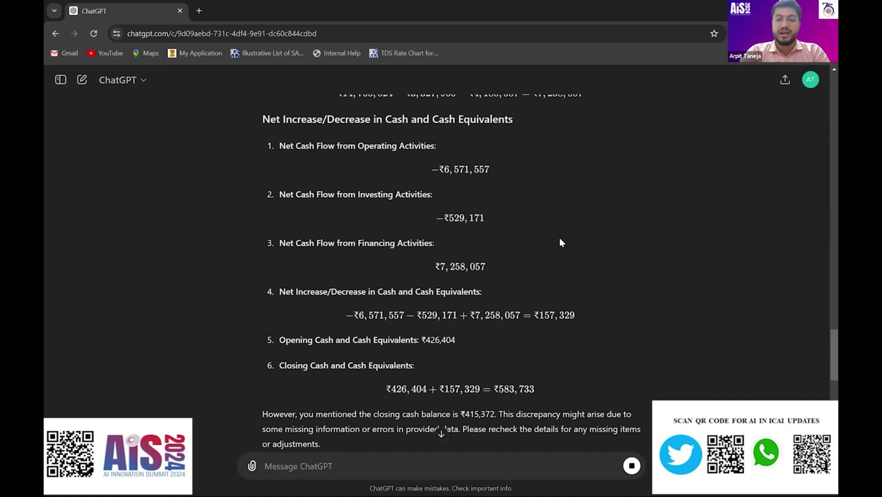
scroll(561, 240, "up", 10)
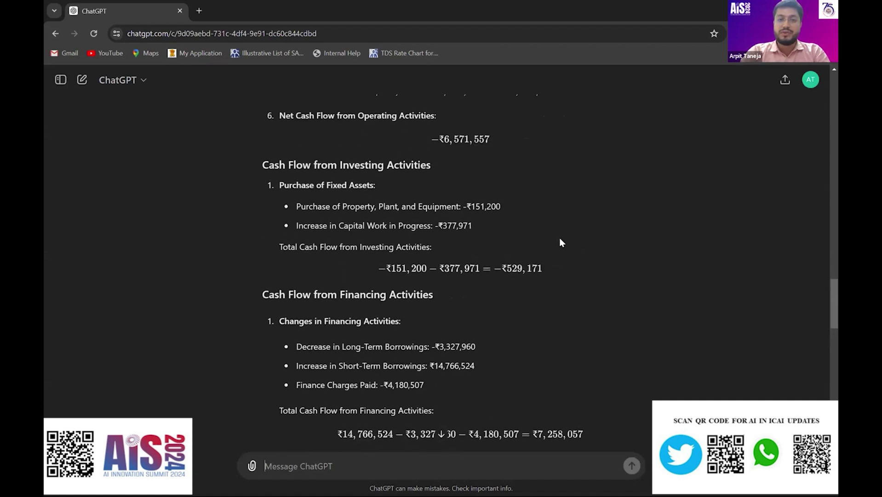
scroll(559, 237, "up", 9)
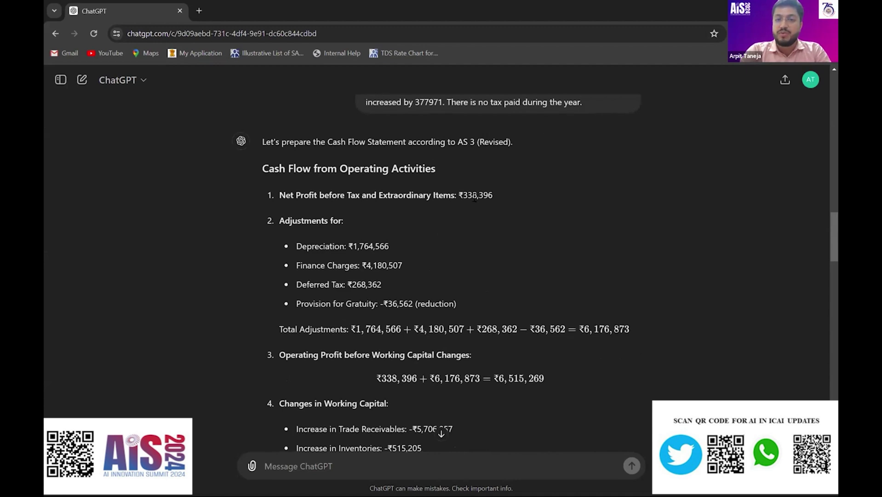
scroll(474, 198, "down", 1)
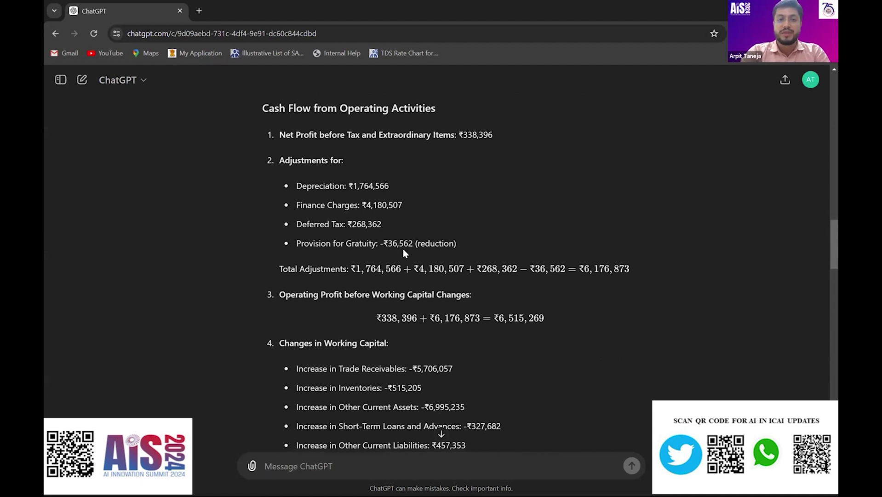
left_click_drag(295, 224, 381, 224)
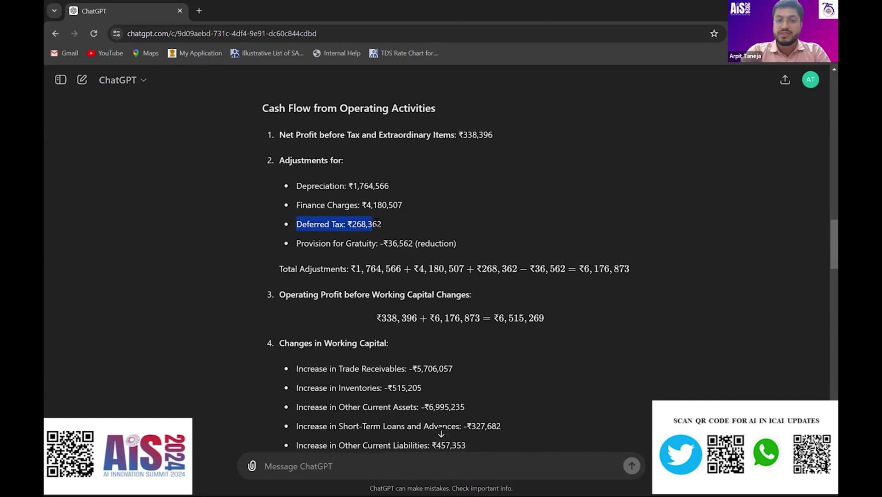
left_click(381, 221)
scroll(381, 222, "down", 2)
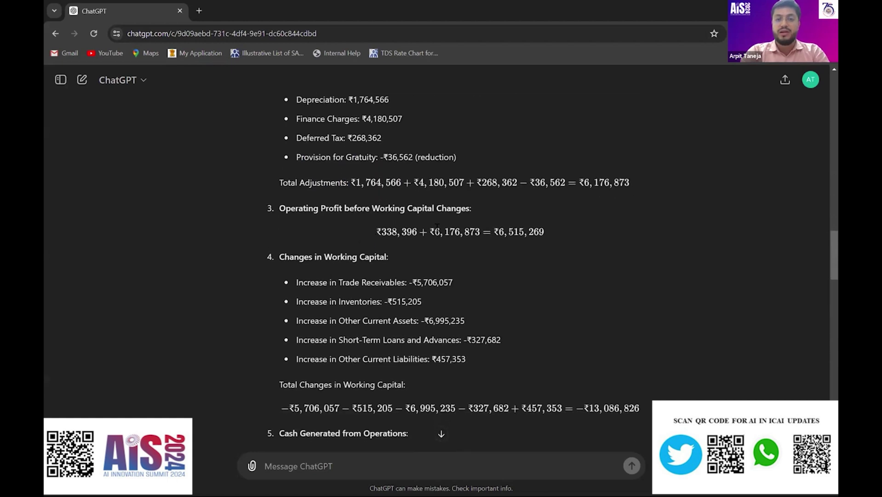
scroll(340, 239, "down", 1)
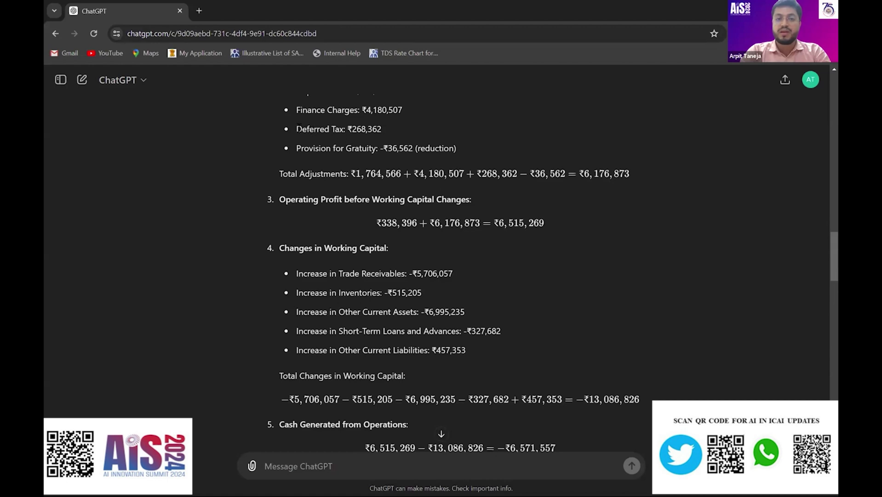
left_click_drag(297, 128, 385, 128)
left_click(385, 128)
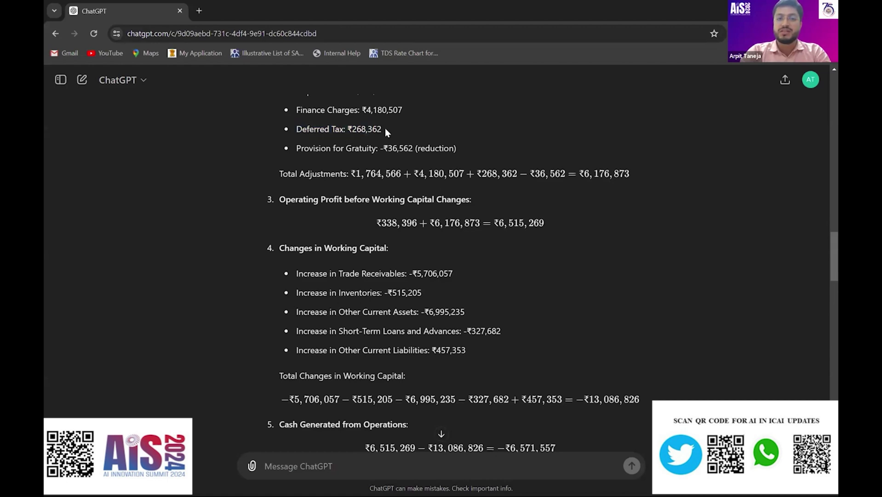
scroll(398, 297, "down", 2)
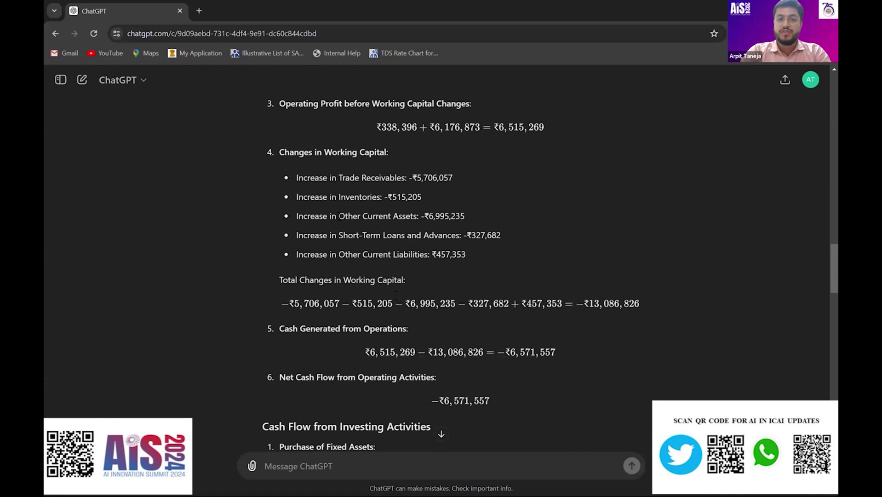
left_click_drag(292, 174, 469, 250)
left_click(470, 252)
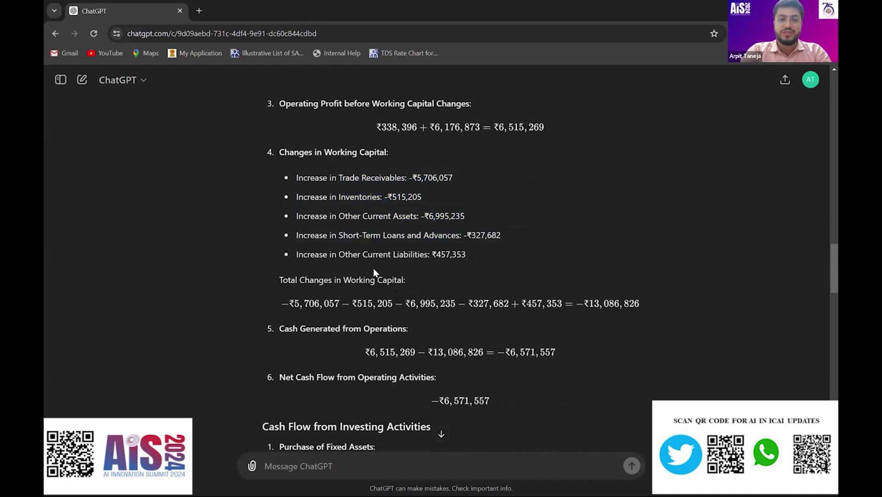
scroll(375, 272, "down", 1)
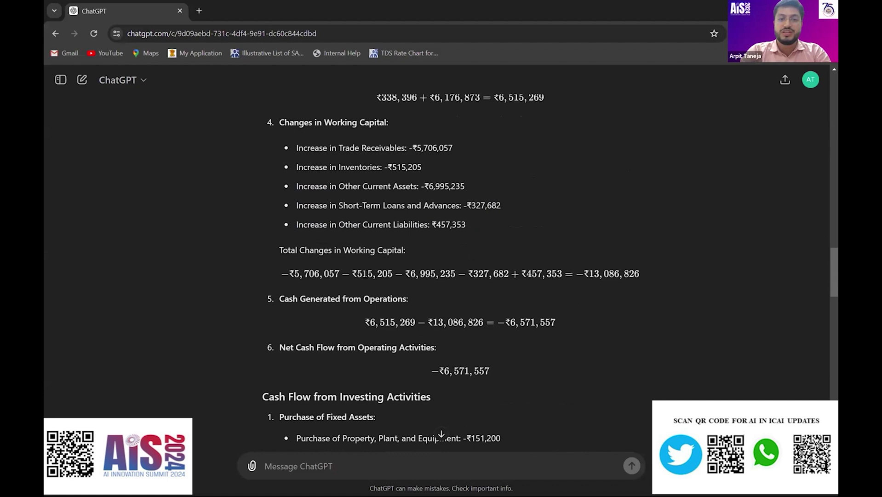
scroll(365, 275, "down", 2)
scroll(365, 275, "down", 2)
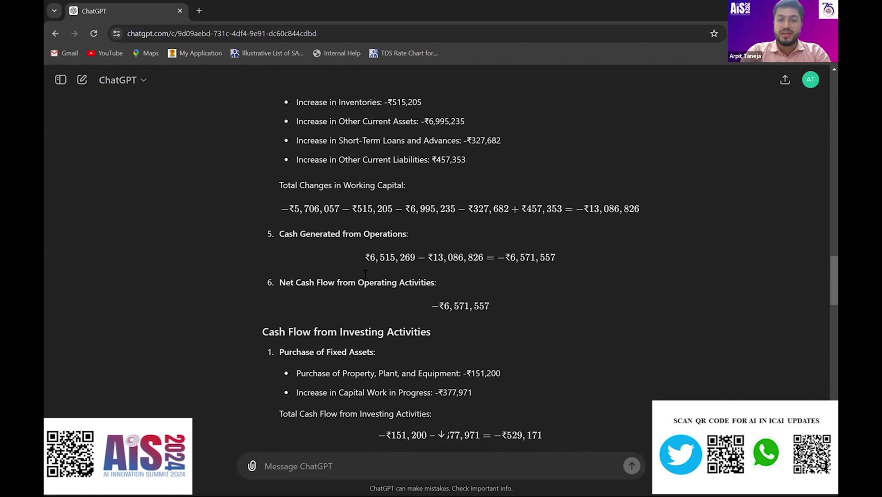
scroll(365, 274, "down", 10)
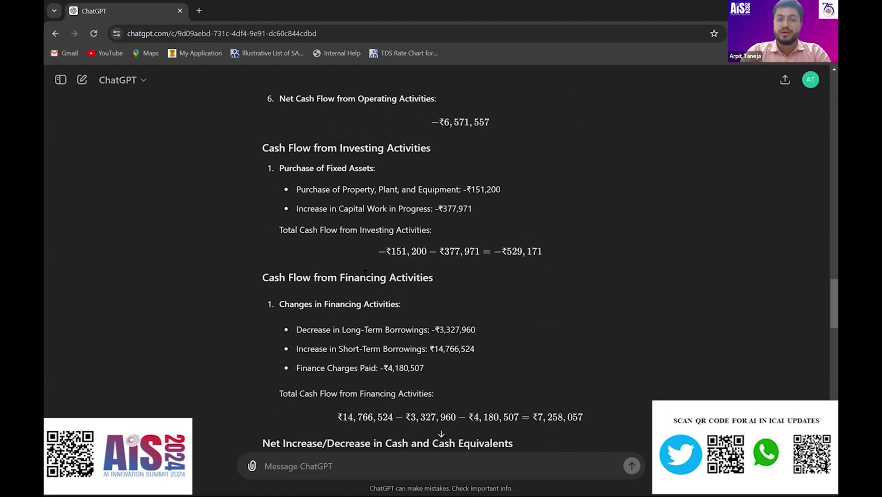
scroll(364, 274, "down", 5)
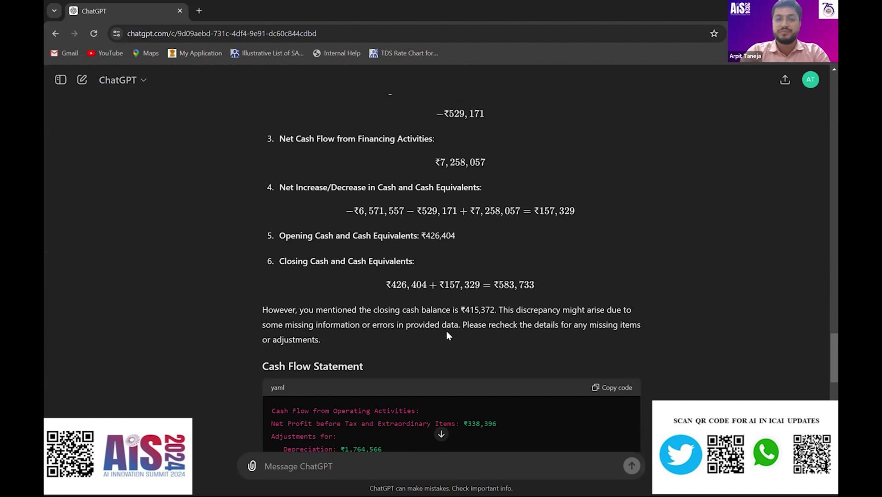
Step: Scroll through ChatGPT's cash flow answer and highlight the long-term and short-term borrowings lines
scroll(445, 331, "up", 9)
scroll(447, 329, "up", 10)
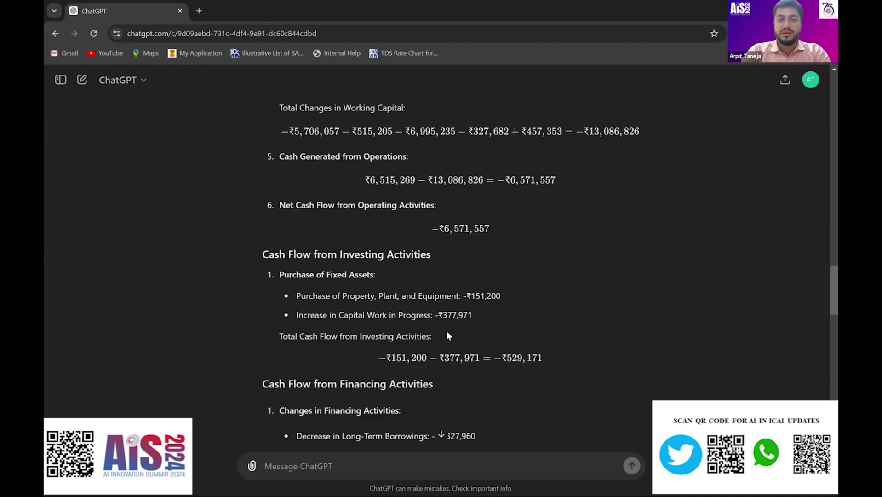
scroll(447, 330, "up", 2)
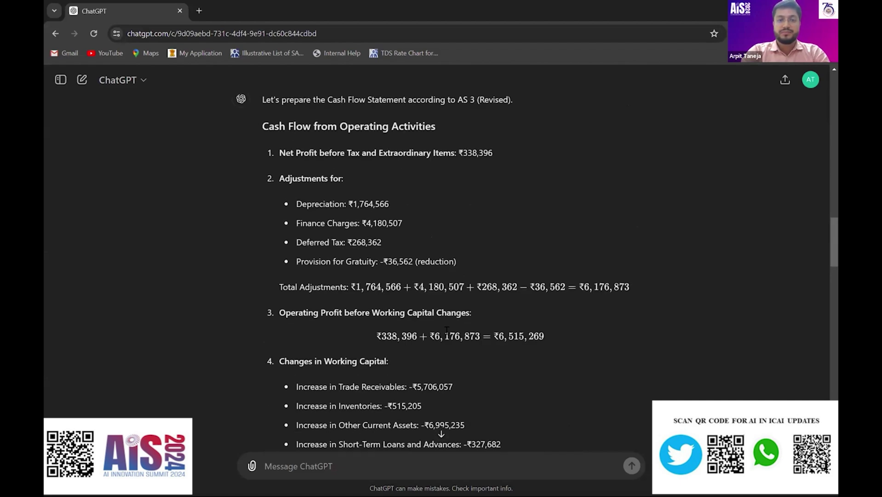
scroll(400, 308, "down", 4)
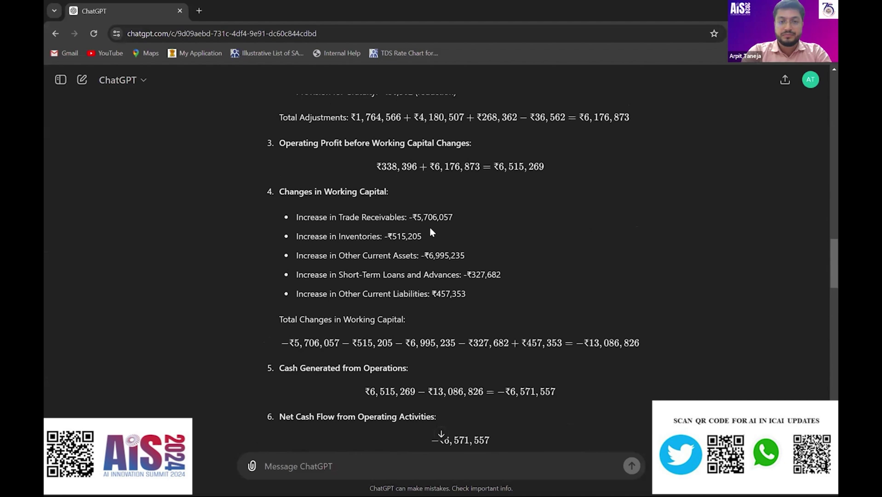
scroll(413, 333, "down", 2)
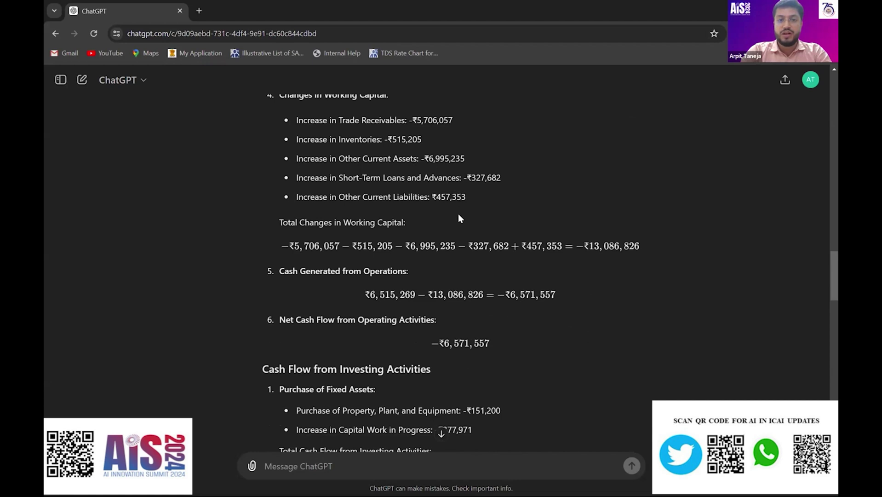
scroll(458, 230, "down", 3)
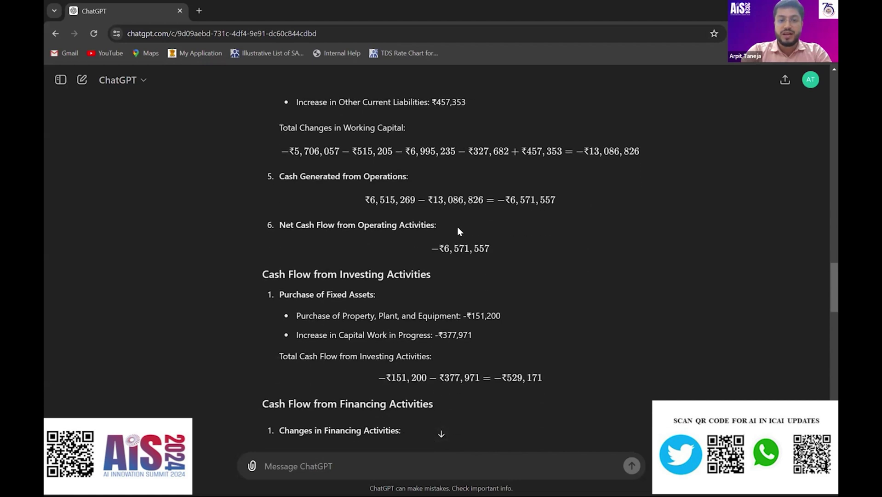
scroll(458, 230, "down", 1)
scroll(457, 231, "down", 1)
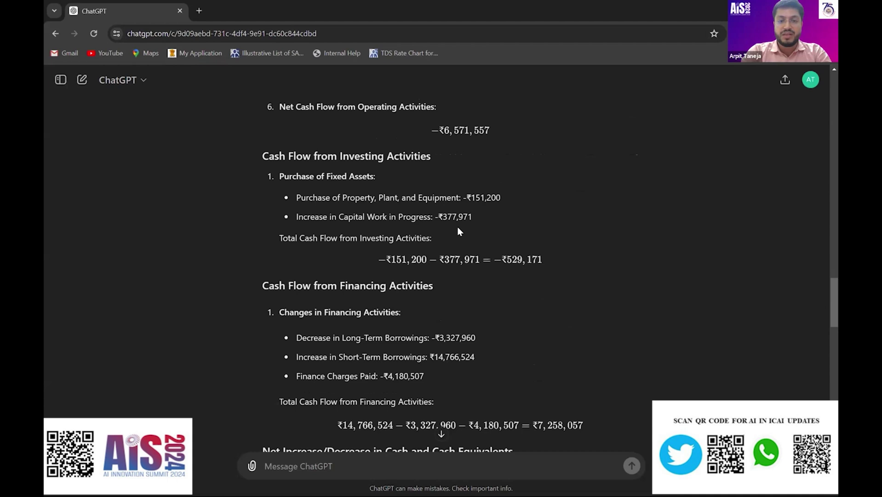
scroll(457, 230, "down", 1)
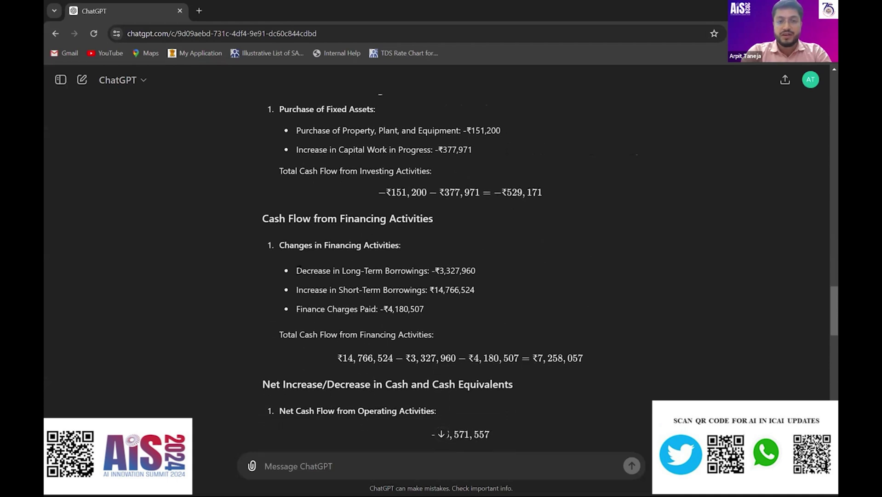
left_click_drag(301, 270, 424, 306)
Step: Highlight the property, plant and equipment purchase line, then clear the highlight
scroll(424, 306, "down", 1)
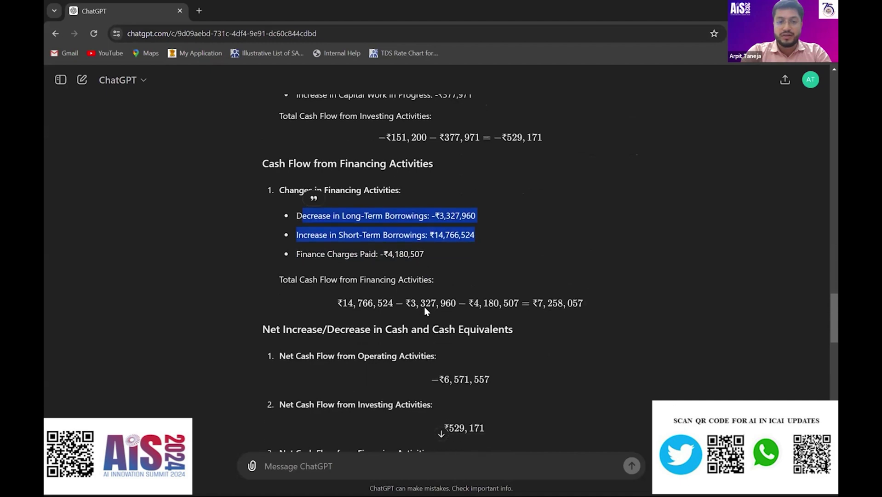
scroll(424, 306, "down", 1)
scroll(395, 325, "down", 2)
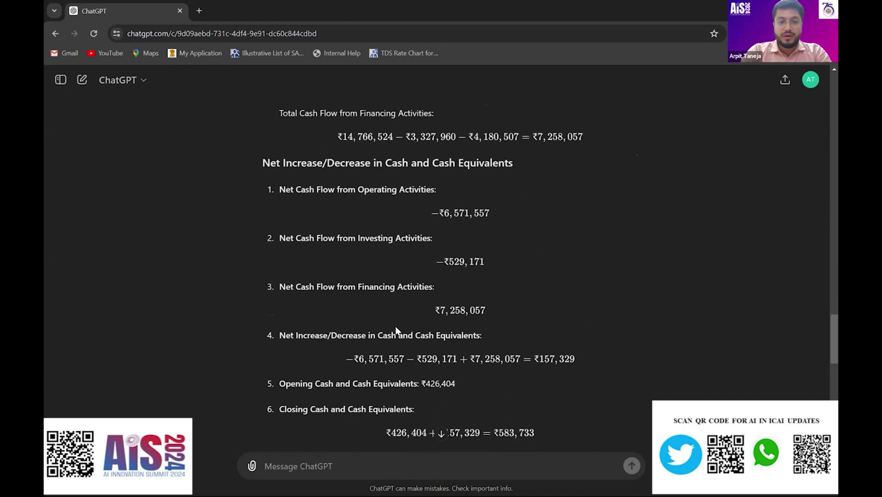
scroll(395, 325, "down", 1)
scroll(395, 325, "up", 8)
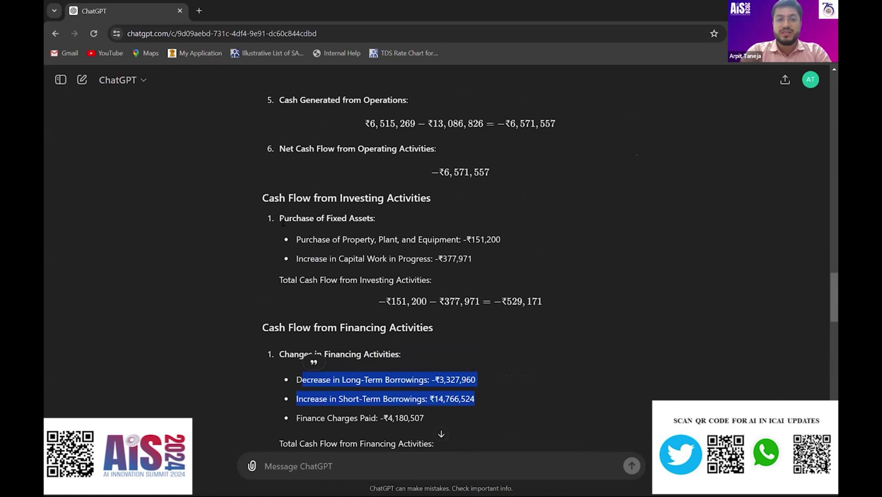
left_click_drag(299, 239, 480, 259)
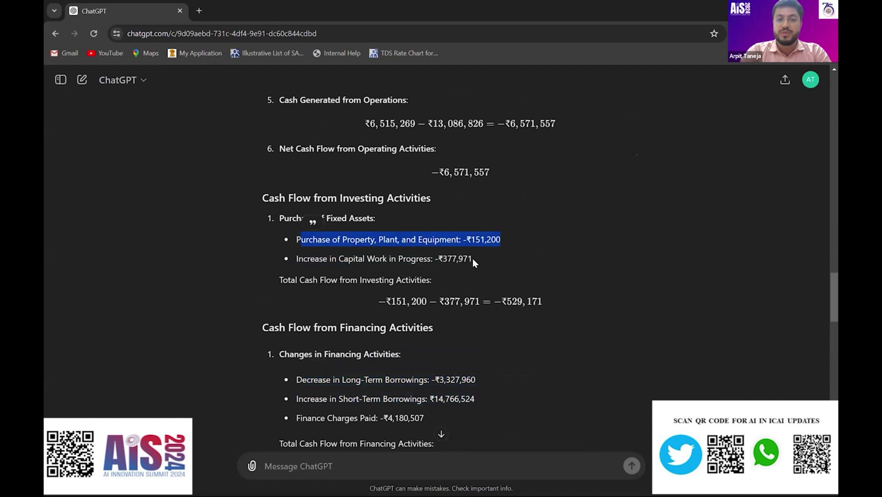
left_click(472, 258)
scroll(472, 258, "up", 5)
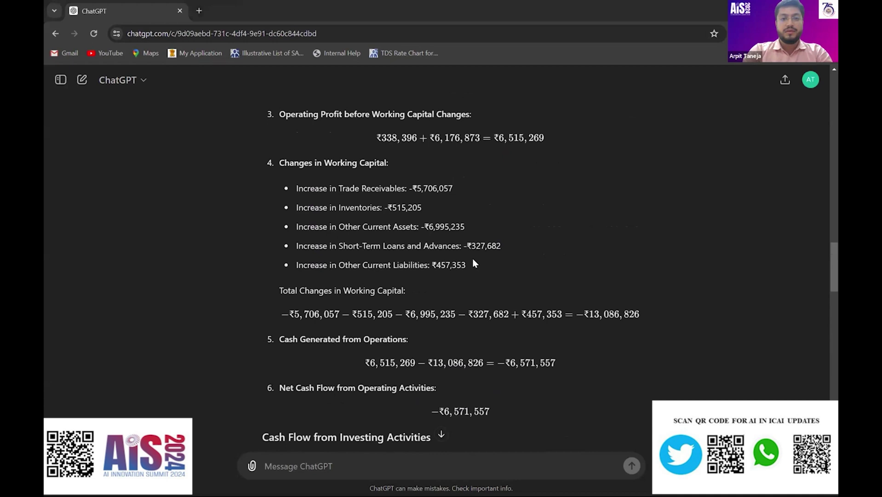
key("alt+Tab")
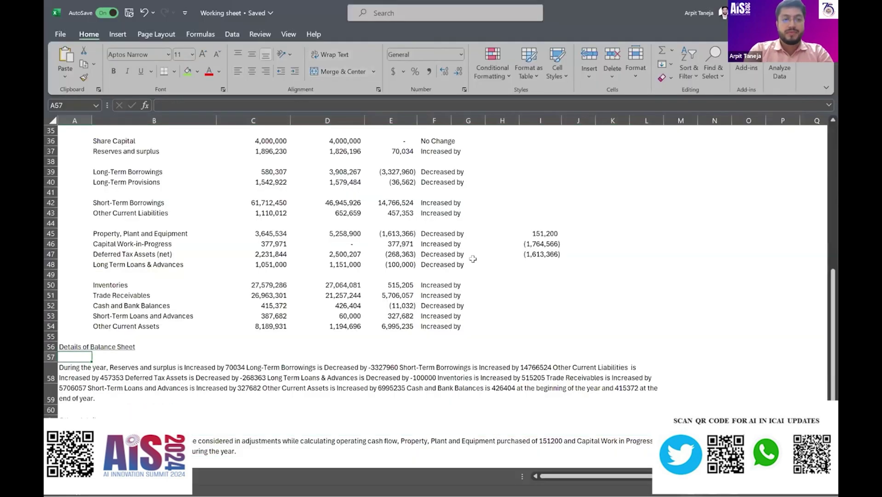
key("Up")
key("Up")
key("Up")
key("Up")
key("Up")
key("Up")
key("Up")
key("Up")
key("Up")
key("Up")
key("Up")
key("Up")
key("Up")
key("Up")
key("Up")
key("Right")
key("Right")
key("Down")
key("Right")
key("Right")
key("Down")
key("Down")
key("Down")
key("Down")
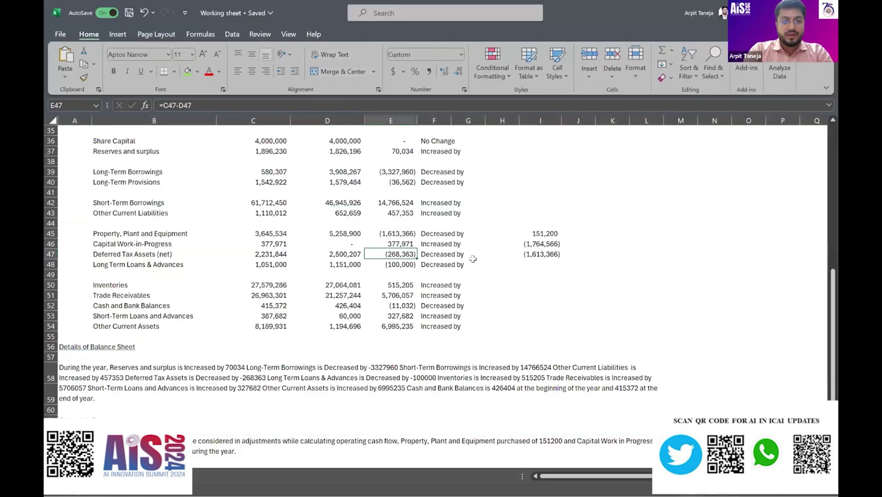
key("Down")
key("Down")
key("Up")
key("alt+Tab")
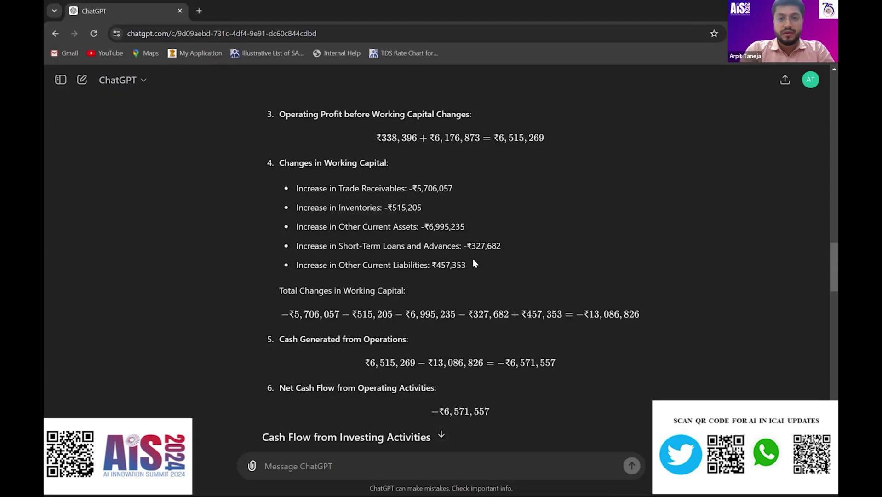
key("alt+Tab")
left_click_drag(473, 261, 314, 276)
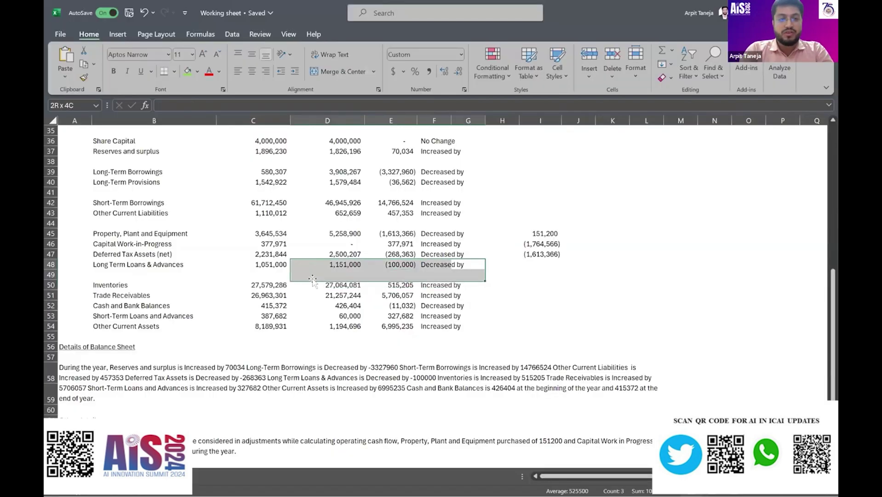
key("Left")
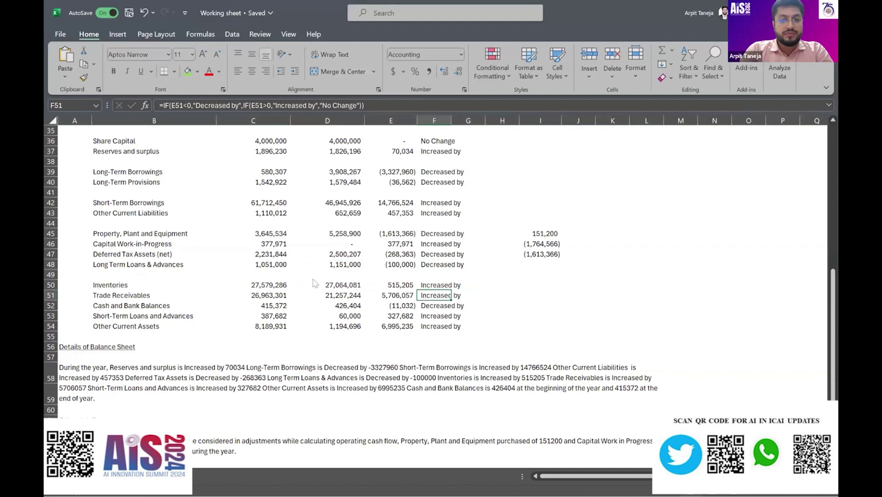
key("alt+Tab")
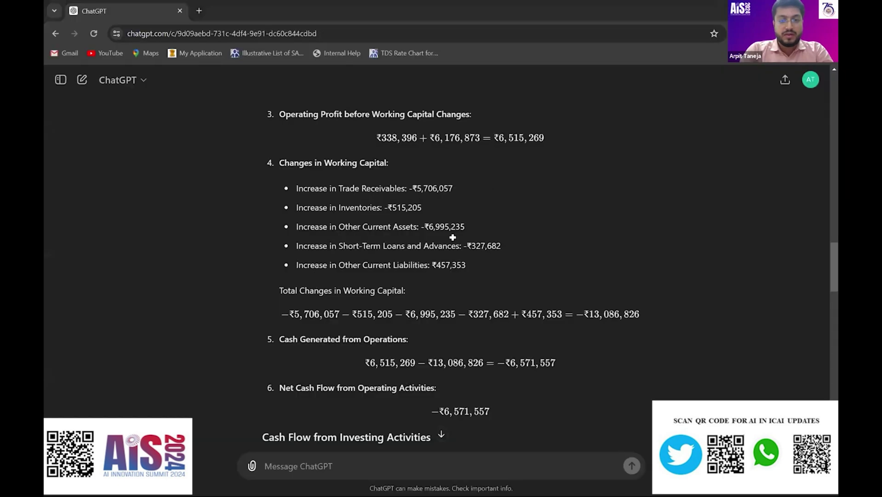
key("alt+Tab")
key("alt+Tab")
key("alt+Tab")
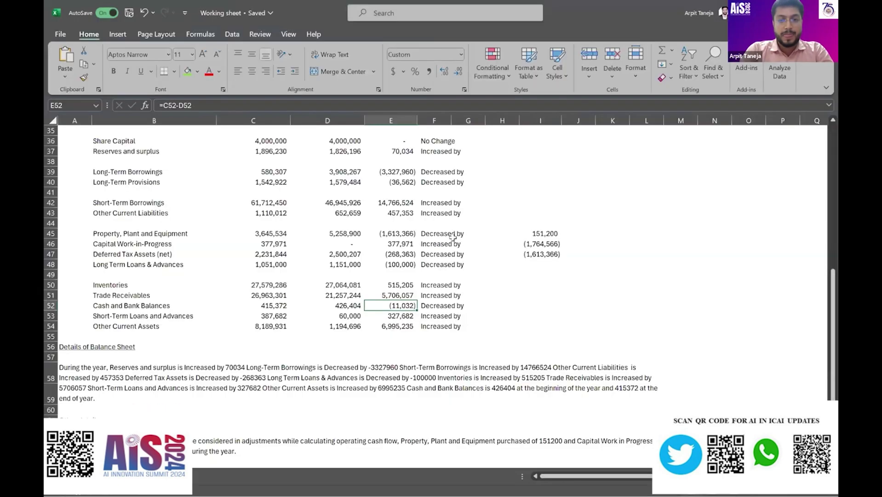
key("Up")
key("Up")
key("Up")
key("Up")
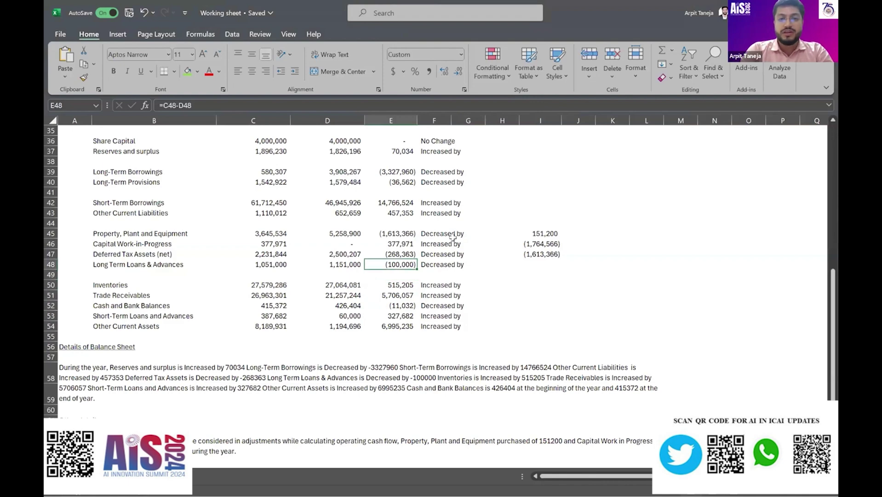
Step: Tell ChatGPT "you didn't considered the long term loans and advances" to request a corrected statement
scroll(453, 237, "up", 3)
key("alt+Tab")
scroll(399, 250, "up", 4)
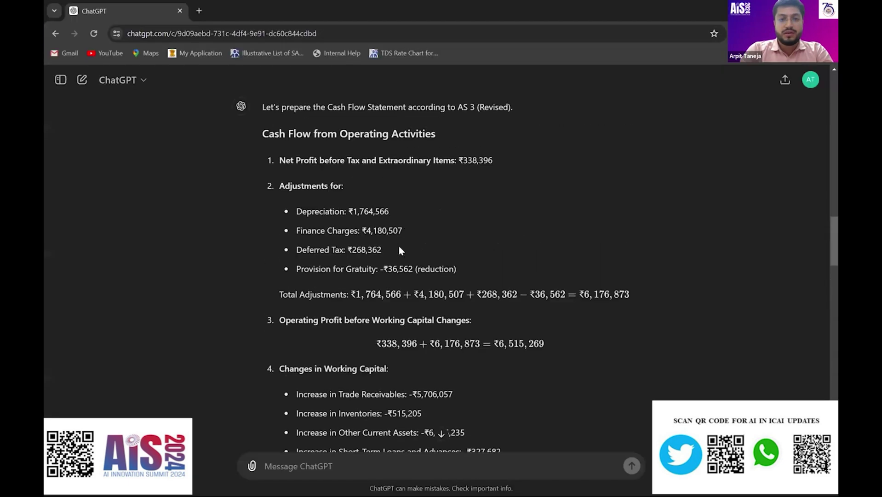
scroll(446, 294, "down", 4)
scroll(445, 294, "up", 3)
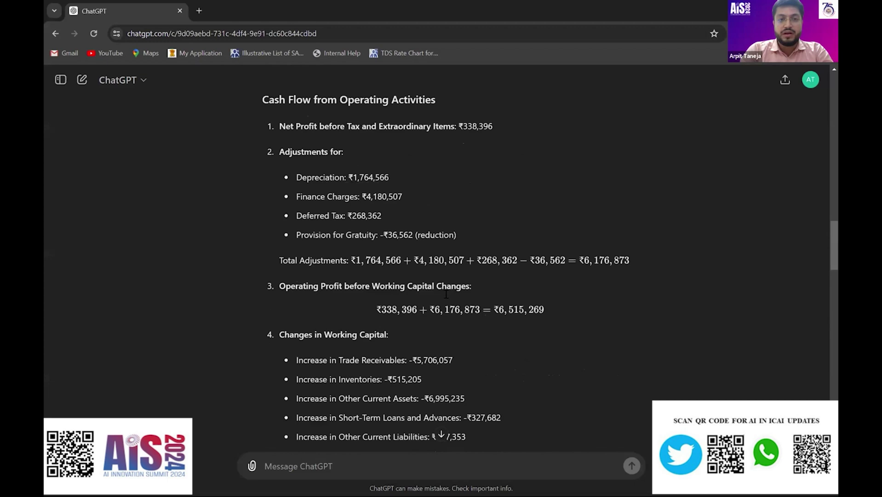
type("you")
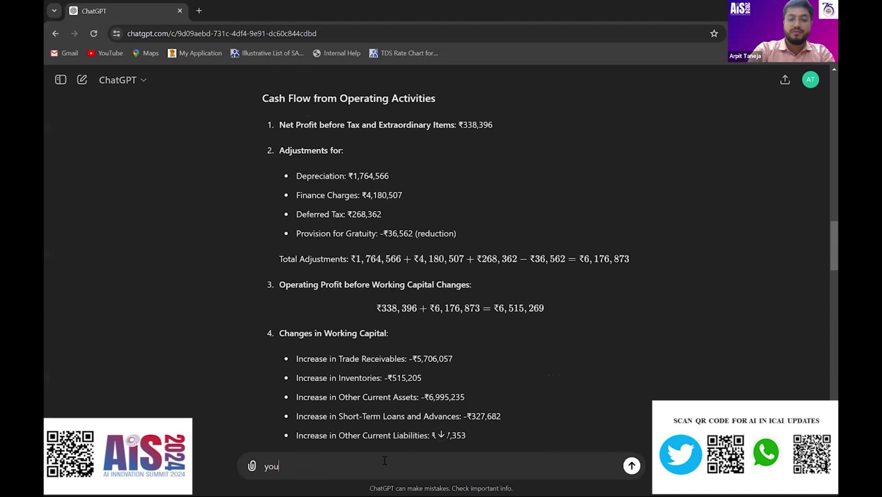
type(" didn;t cons")
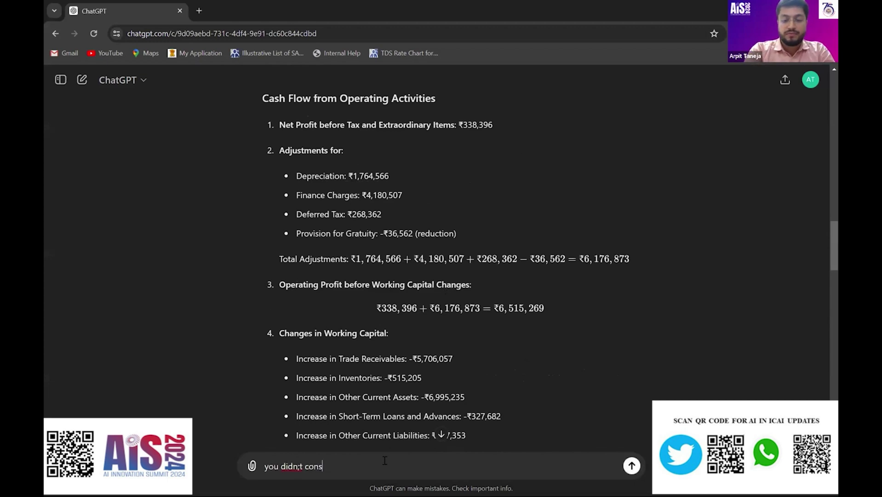
type("idered the ")
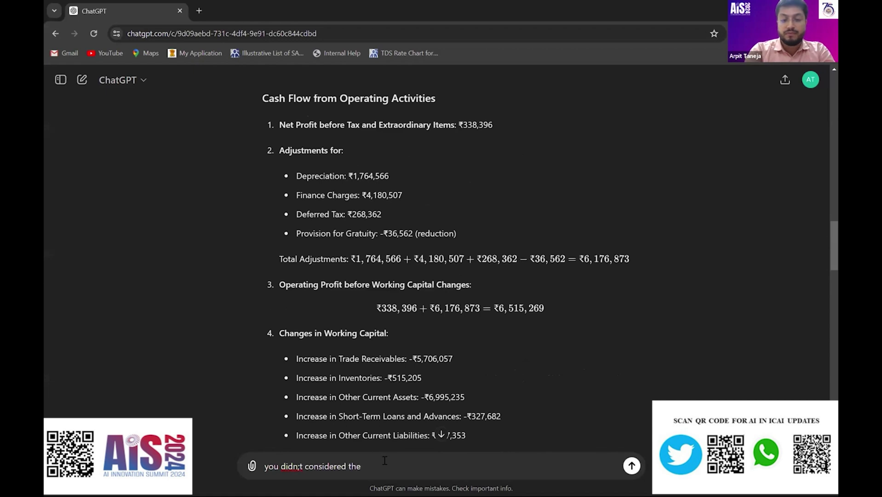
type("long term loans and ad")
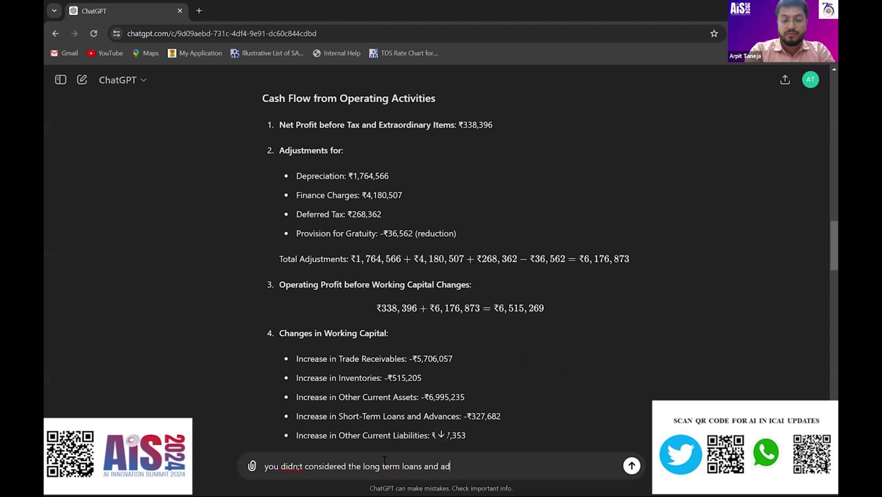
type("vacnces")
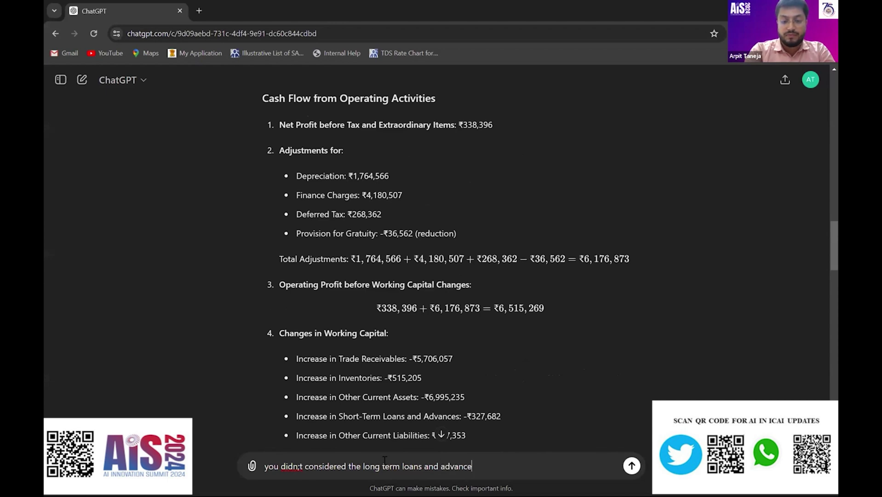
key("ctrl+Left")
key("ctrl+Left")
key("ctrl+Left")
key("ctrl+Left")
key("ctrl+Left")
key("ctrl+Left")
key("ctrl+Left")
key("ctrl+Left")
key("BackSpace")
type("'")
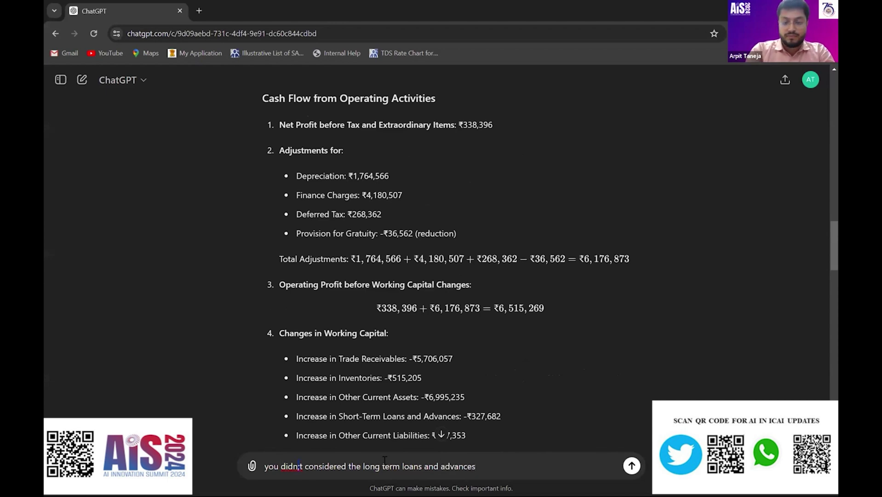
key("Return")
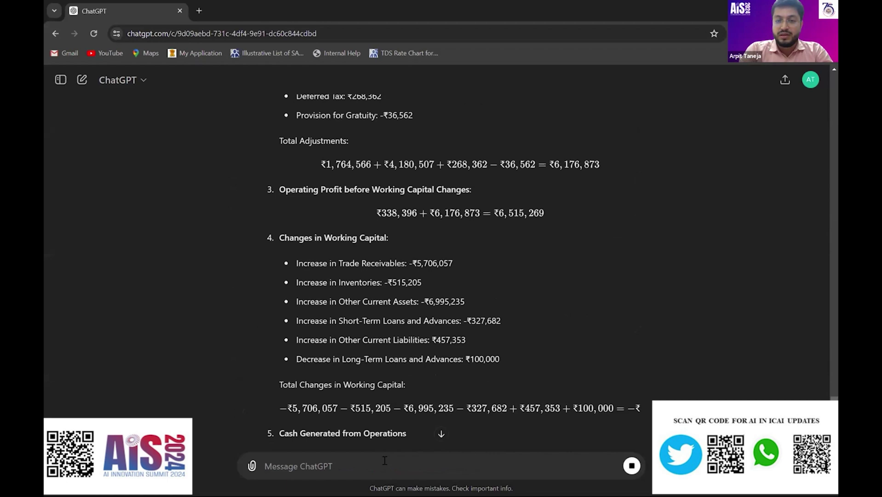
Step: Scroll through the revised statement and highlight its closing cash figure of ₹683,733
scroll(511, 225, "down", 2)
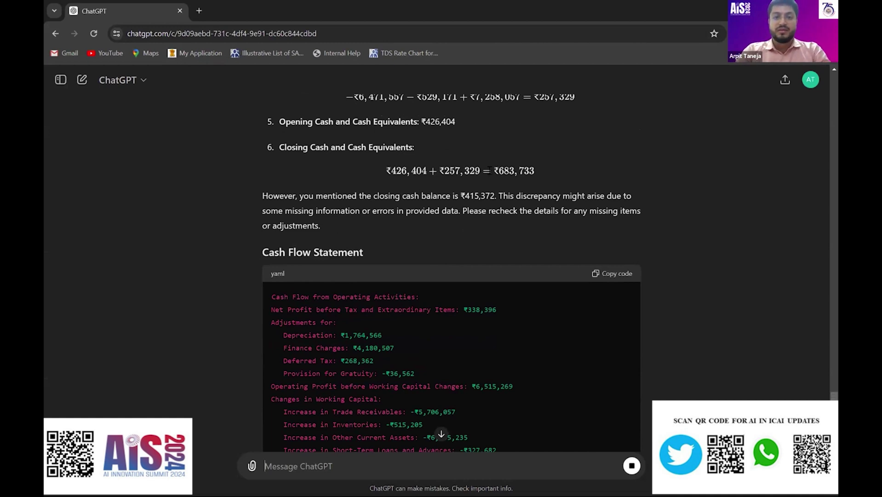
left_click_drag(499, 169, 534, 167)
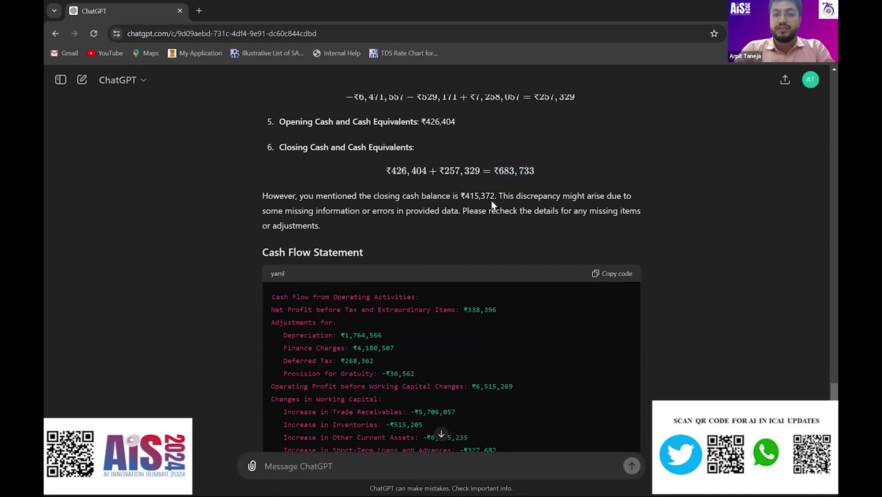
scroll(491, 200, "up", 20)
scroll(491, 200, "down", 3)
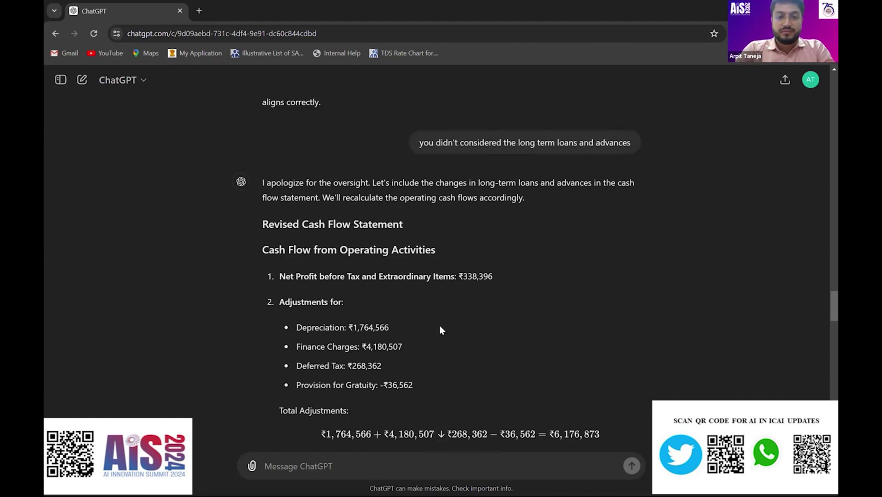
scroll(439, 329, "down", 1)
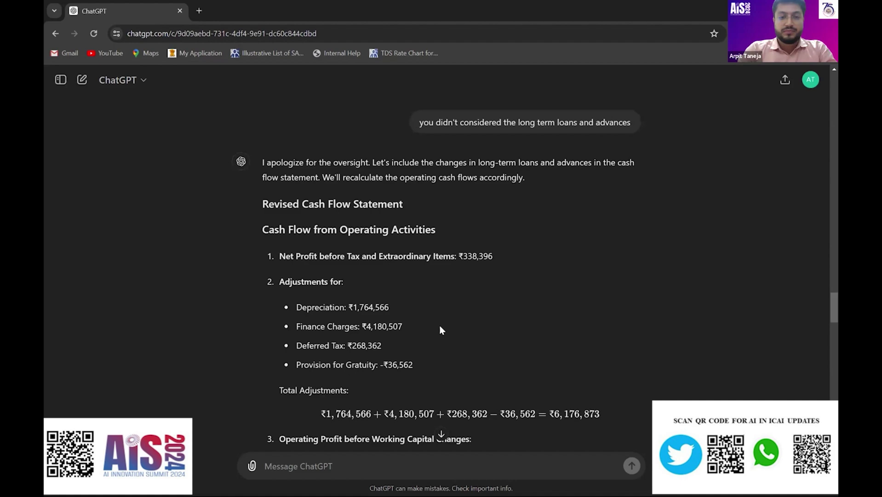
key("alt+Tab")
Step: Review the profit and loss details text in Excel cell A25, then start a new blank ChatGPT chat
scroll(439, 327, "up", 5)
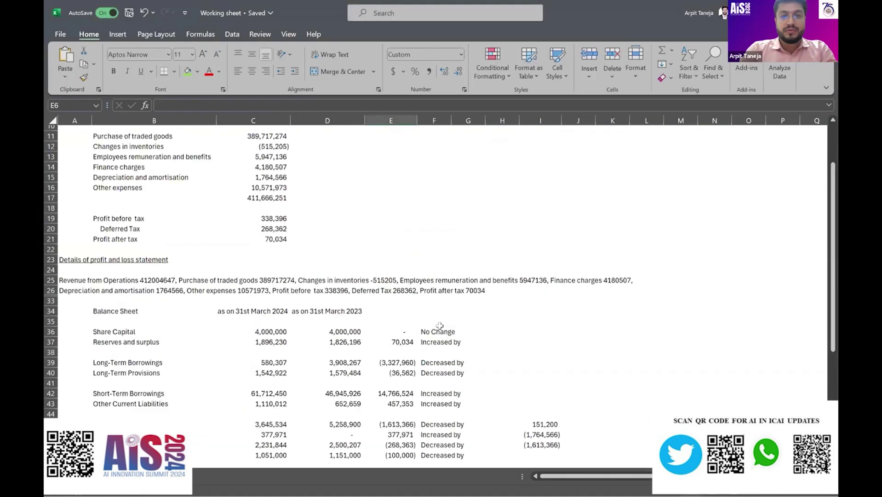
scroll(440, 326, "up", 3)
key("Left")
key("Left")
key("Left")
key("Left")
key("ctrl+Down")
key("ctrl+Down")
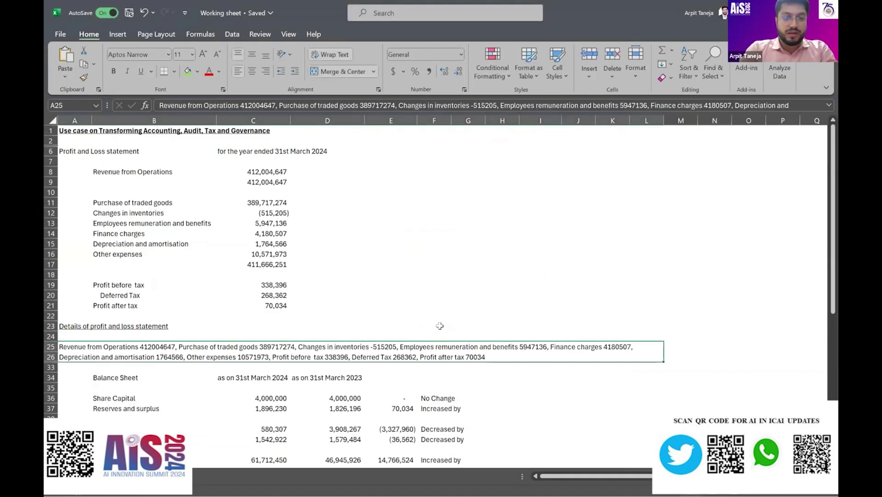
key("F2")
key("Return")
key("F2")
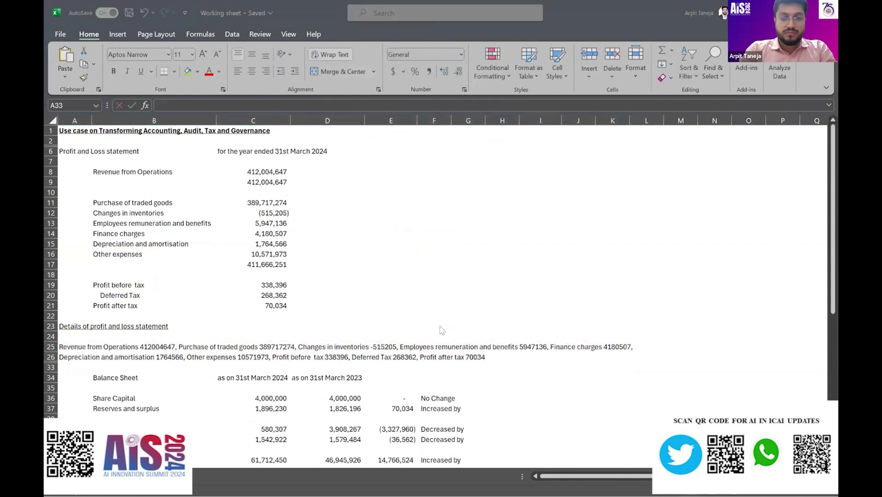
key("alt+Tab")
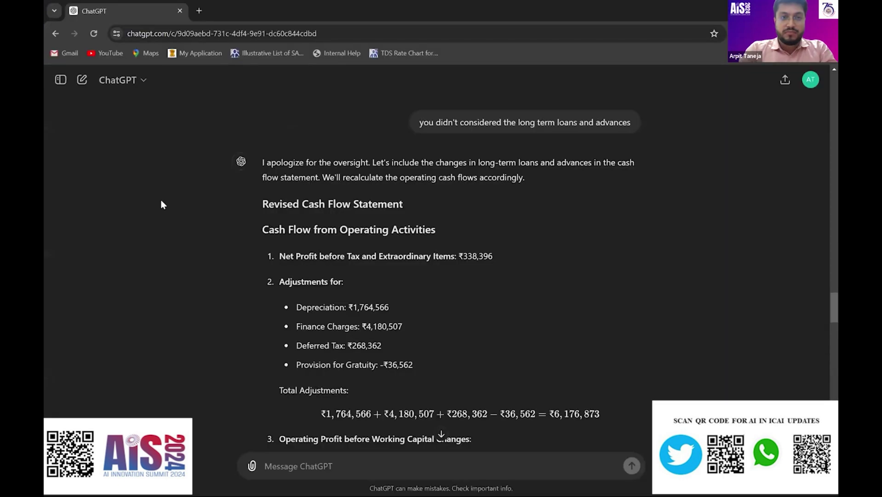
left_click(82, 80)
Step: Write the opening prompt asking to prepare a cash flow as per AS3 from the provided financial data
type("Prep")
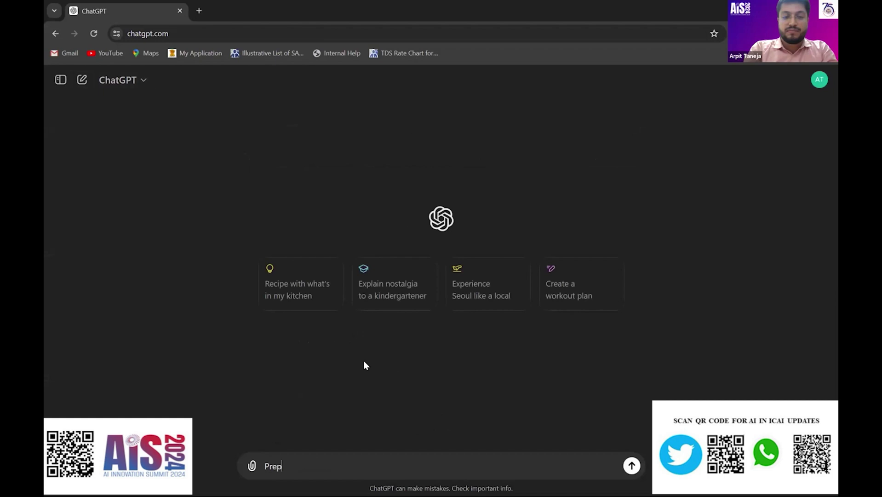
type("are cashflow f")
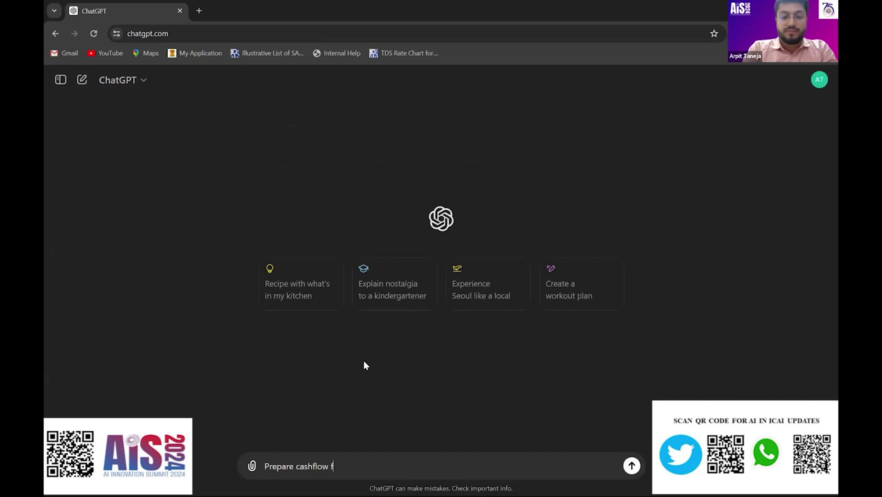
key("BackSpace")
type("as ")
type("per AS3 and")
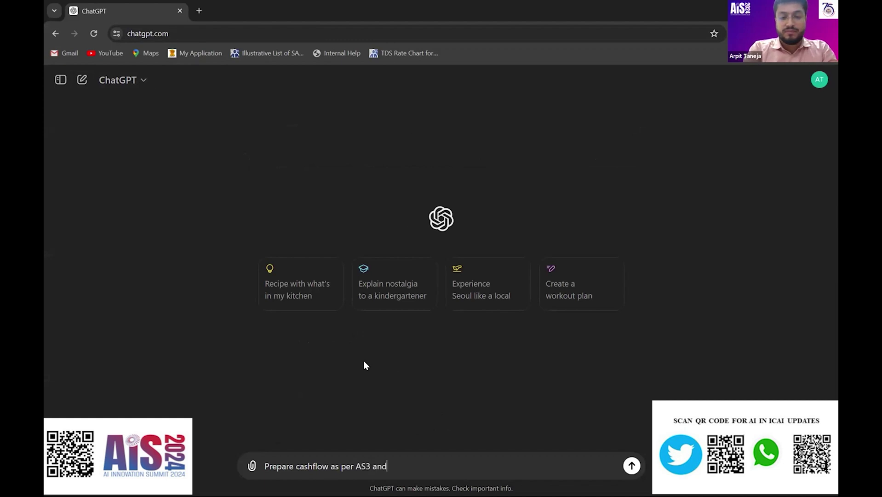
type(" prepa")
key("BackSpace")
key("BackSpace")
key("BackSpace")
key("BackSpace")
key("BackSpace")
key("BackSpace")
key("BackSpace")
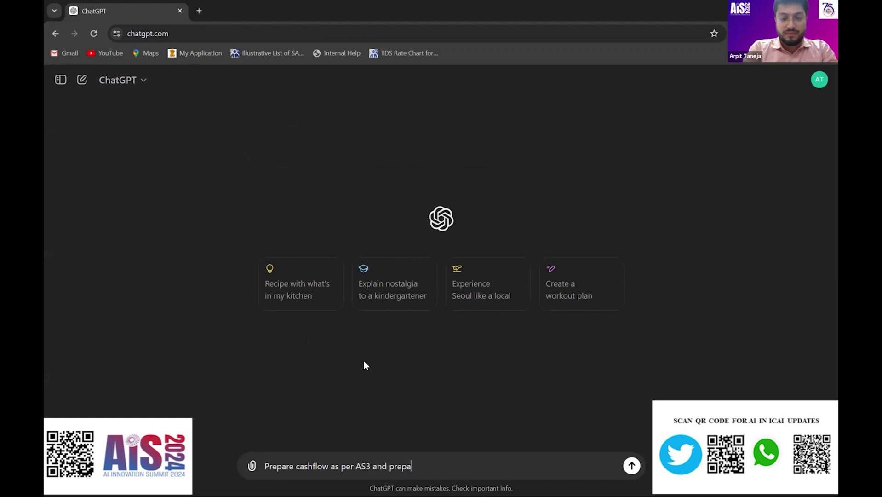
key("BackSpace")
key("BackSpace")
key("BackSpace")
type(",")
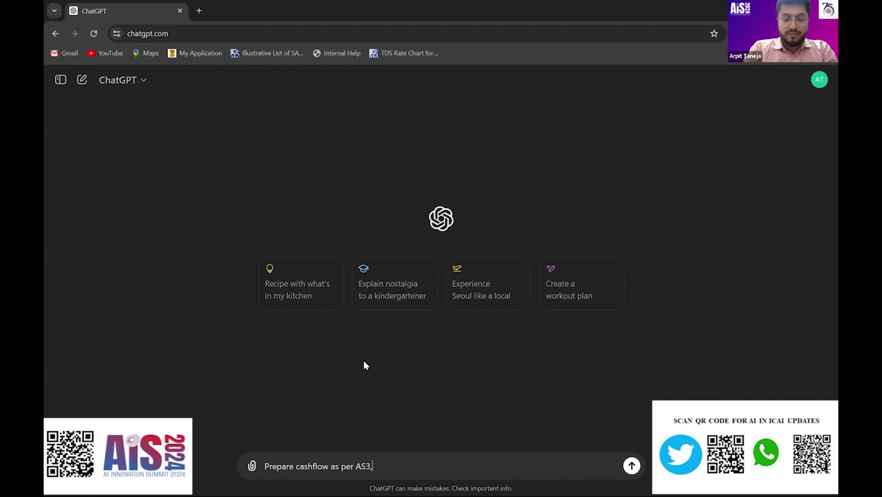
type(" I am mention")
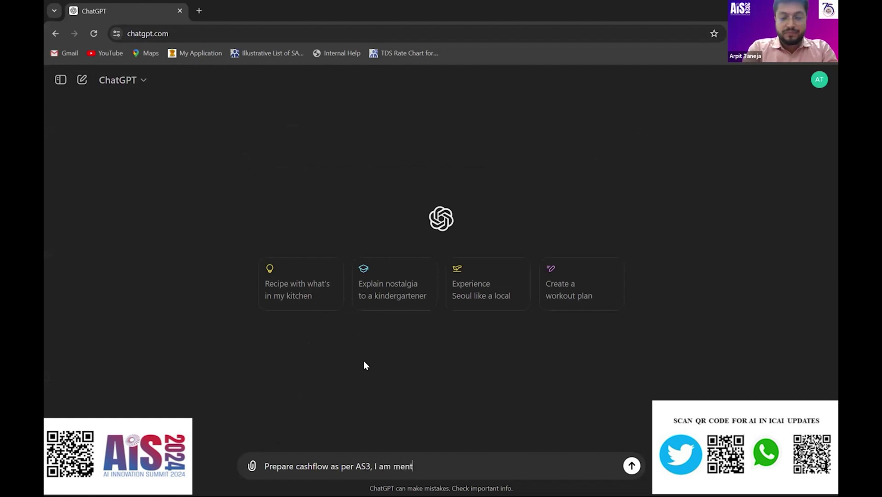
key("BackSpace")
key("BackSpace")
key("BackSpace")
key("BackSpace")
key("BackSpace")
key("BackSpace")
key("BackSpace")
type("p")
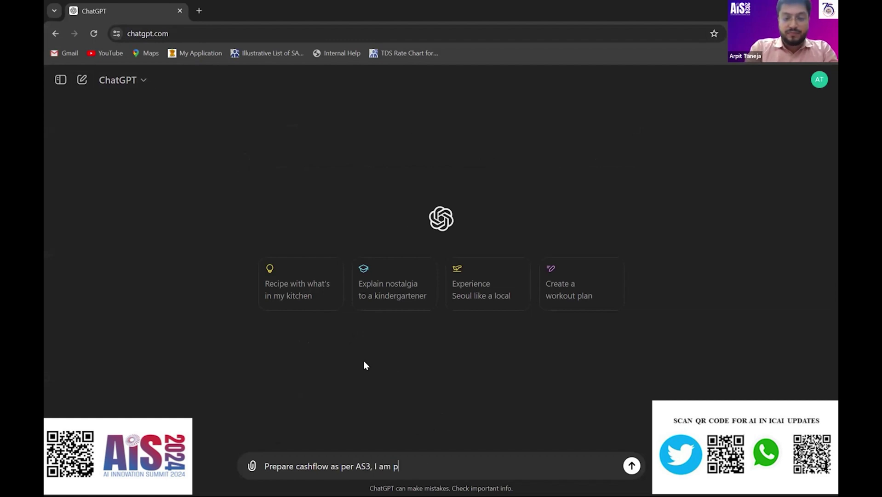
type("roviding the fianncial data")
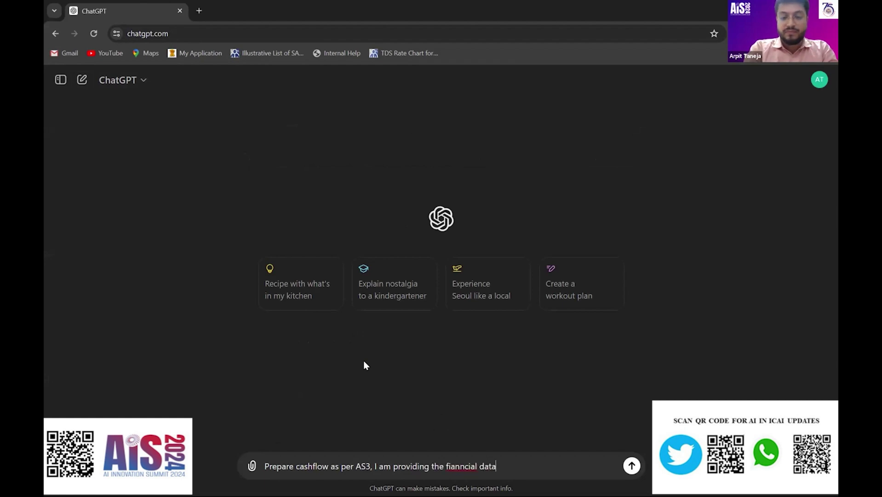
key("BackSpace")
key("BackSpace")
key("BackSpace")
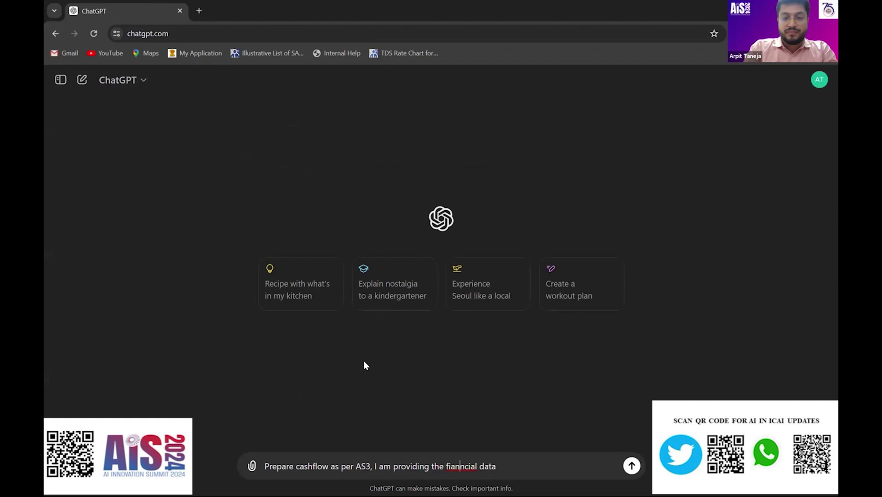
type("nan")
key("End")
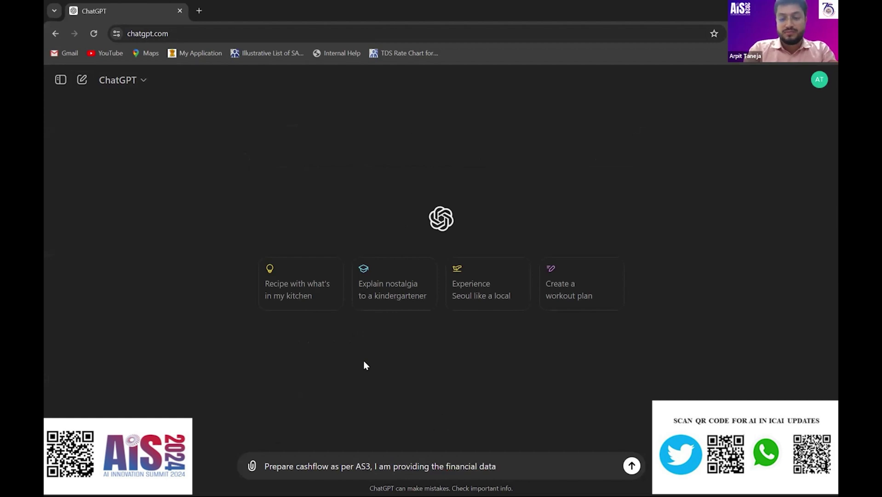
Step: Paste the profit and loss details from Excel onto a new line of the message
key("alt+Tab")
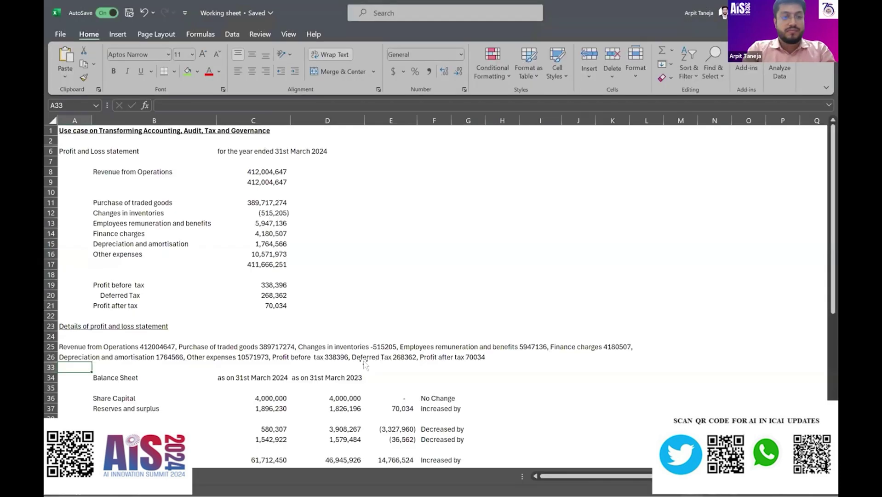
key("Return")
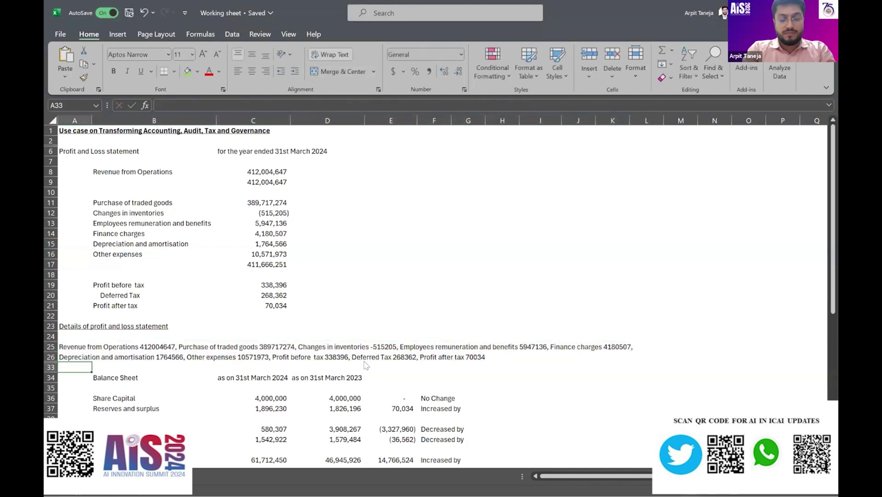
key("alt+Tab")
key("shift+Return")
type("Revenue from Operations 412004647, Purchase of traded goods 389717274, Changes in inventories -515205, Employees remuneration and benefits 5947136, Finance charges 4180507, Depreciation and amortisation 1764566, Other expenses 10571973, Profit before  tax 338396, Deferred Tax 268362, Profit after tax 70034")
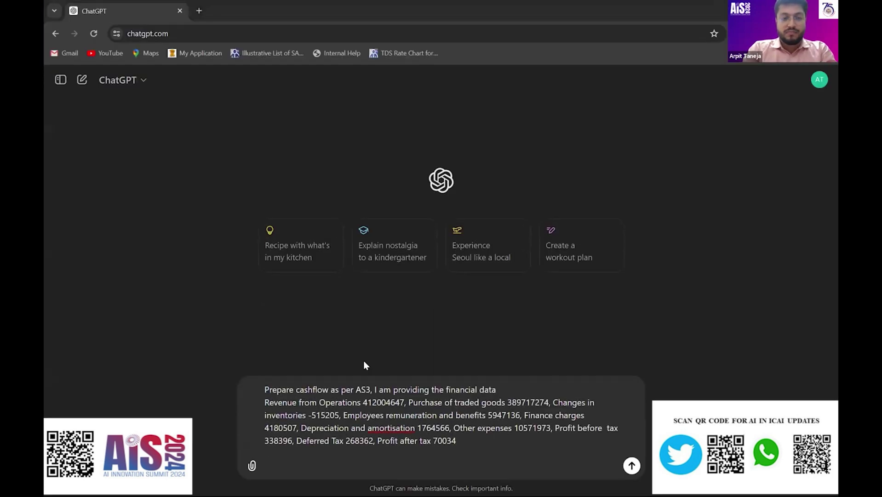
Step: Copy the balance sheet change summary from row 58 and paste it into the message
key("alt+Tab")
scroll(364, 360, "down", 5)
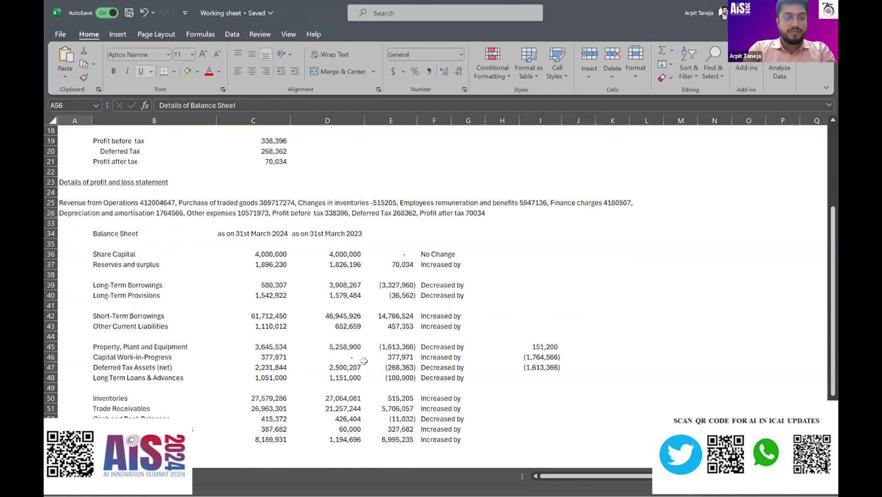
scroll(364, 360, "down", 2)
key("Down")
key("Down")
key("F2")
key("ctrl+v")
key("ctrl+c")
key("Return")
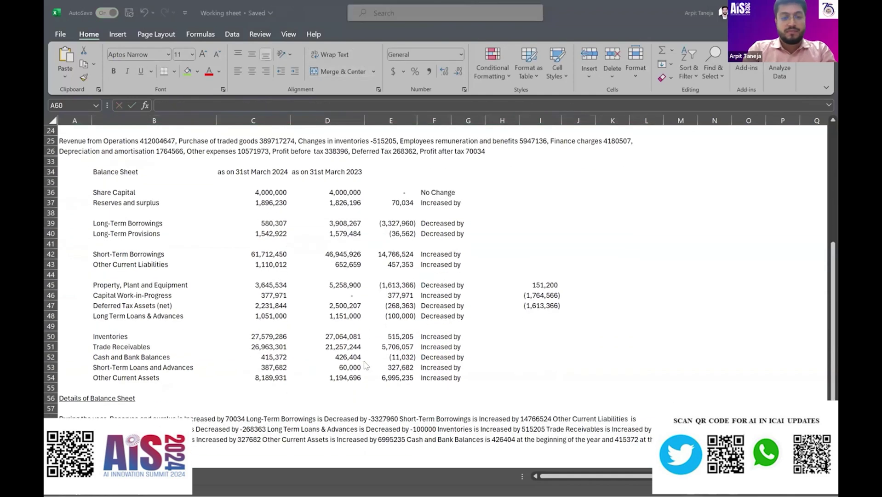
key("alt+Tab")
key("ctrl+v")
Step: Add the gratuity and fixed asset notes from row 63 and send the cash flow request
key("alt+Tab")
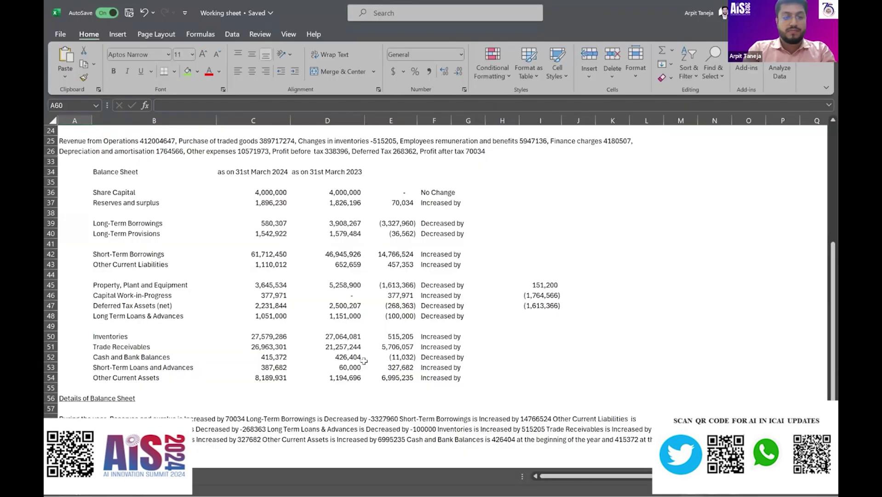
scroll(364, 360, "down", 2)
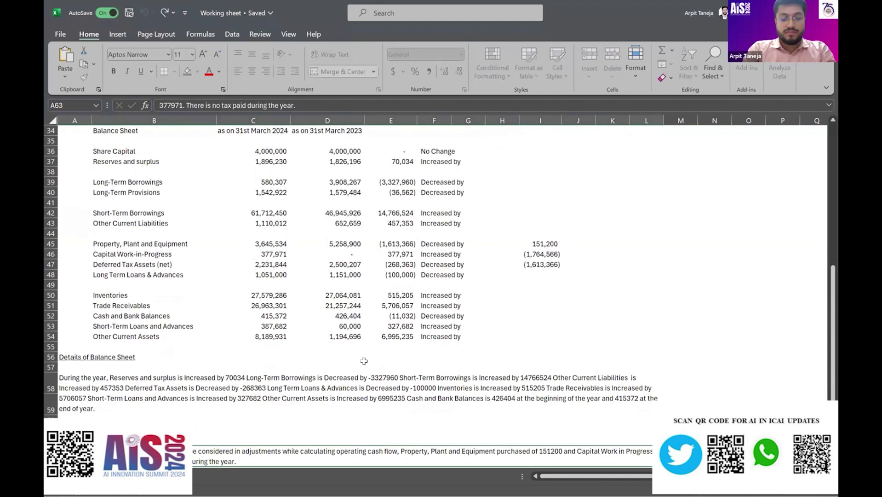
key("ctrl+a")
key("F2")
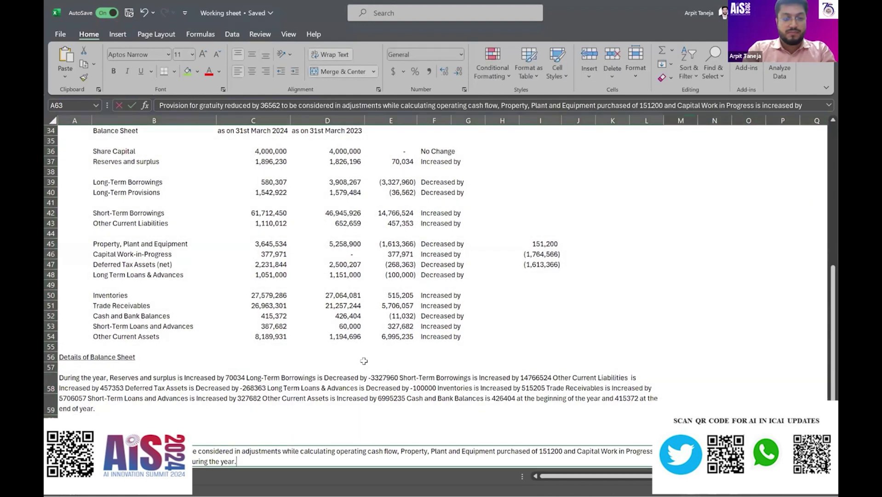
key("ctrl+a")
key("ctrl+c")
key("alt+Tab")
key("ctrl+v")
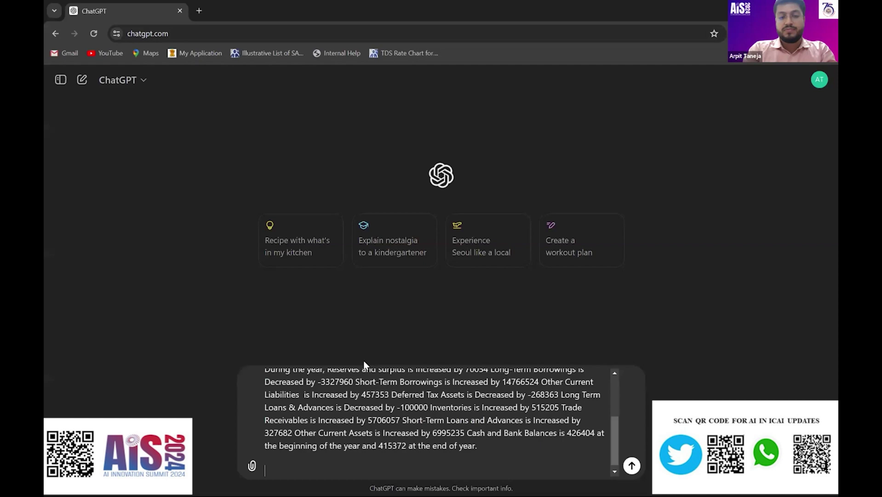
key("Return")
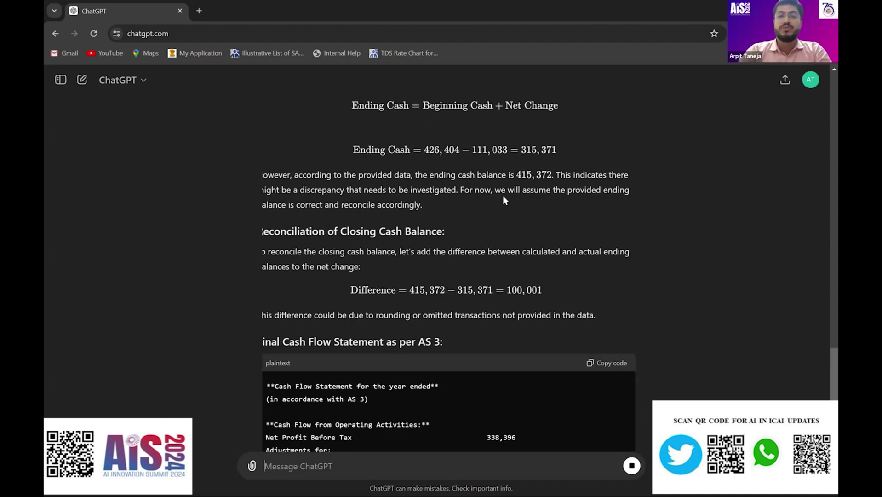
Step: Highlight the computed ending cash of 315,371 and the reported 415,372 in ChatGPT's answer
scroll(528, 130, "up", 1)
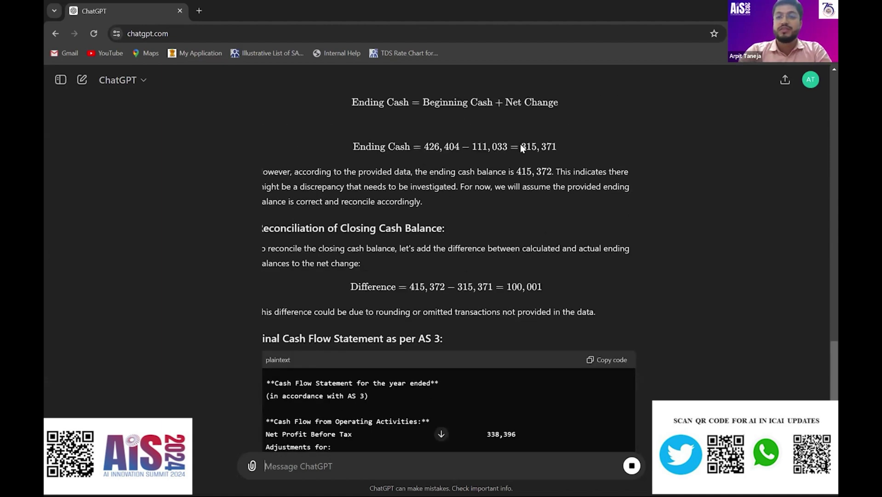
left_click_drag(520, 144, 558, 144)
left_click_drag(517, 171, 554, 171)
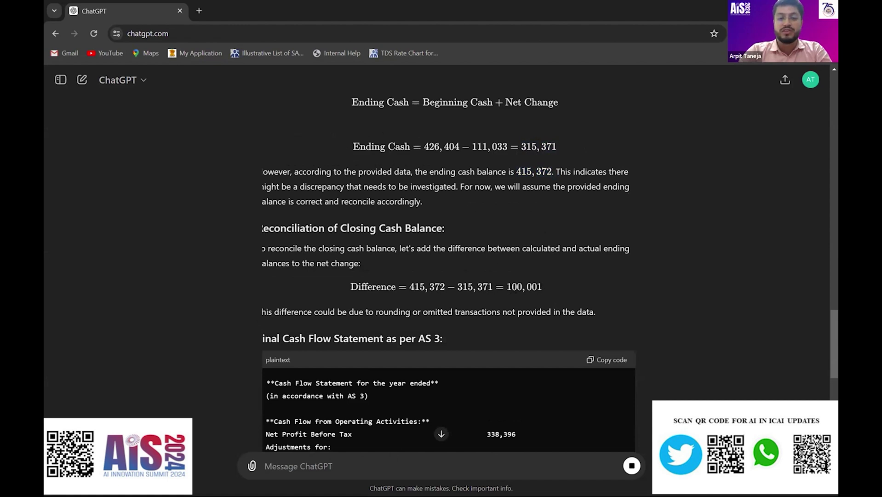
Step: Send a follow-up telling ChatGPT it didn't consider the long-term advances
mouse_move(378, 470)
type("You dind")
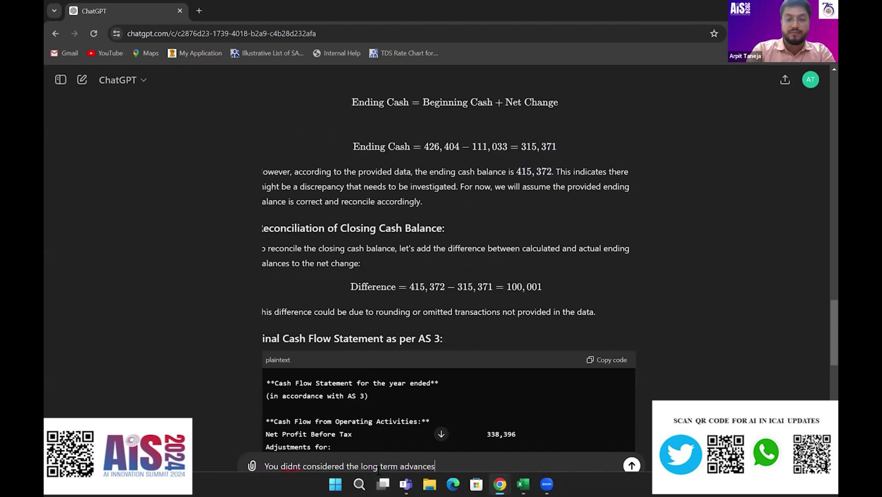
key("Return")
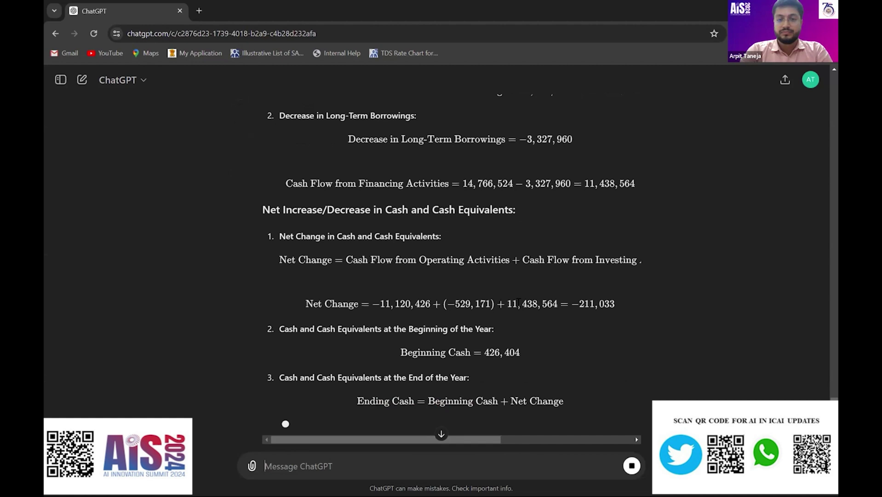
scroll(518, 301, "down", 1)
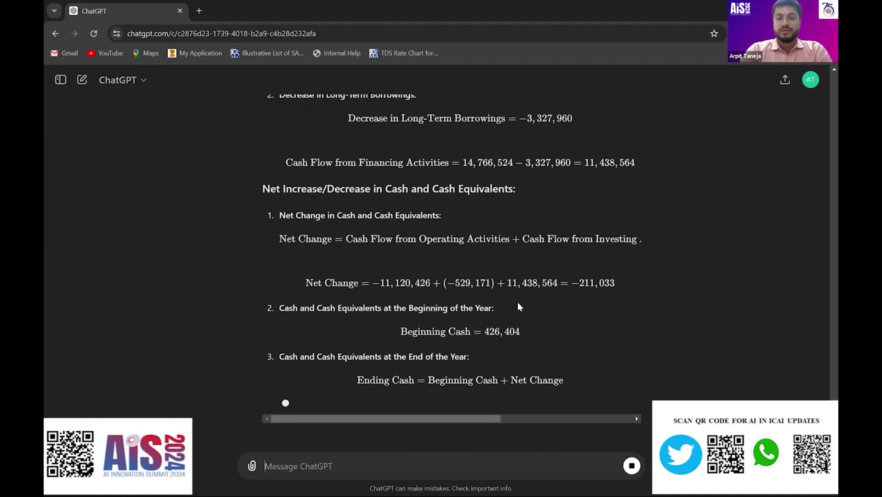